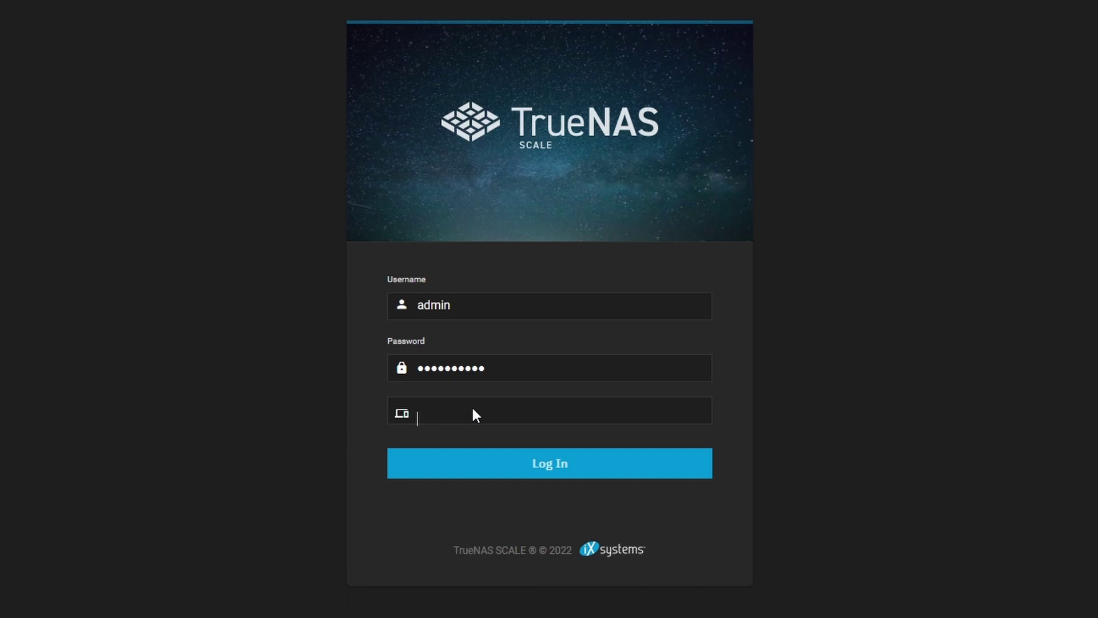
Log in to the TrueNAS web interface as admin with the account password
click(619, 466)
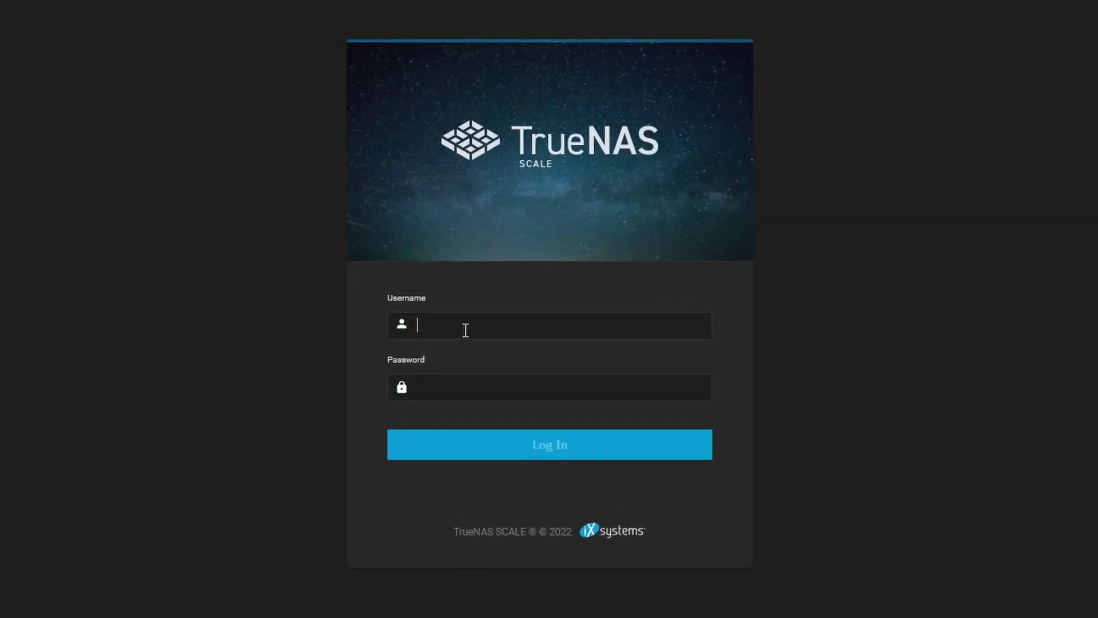
text(admin)
key(Tab)
text(••••••••••)
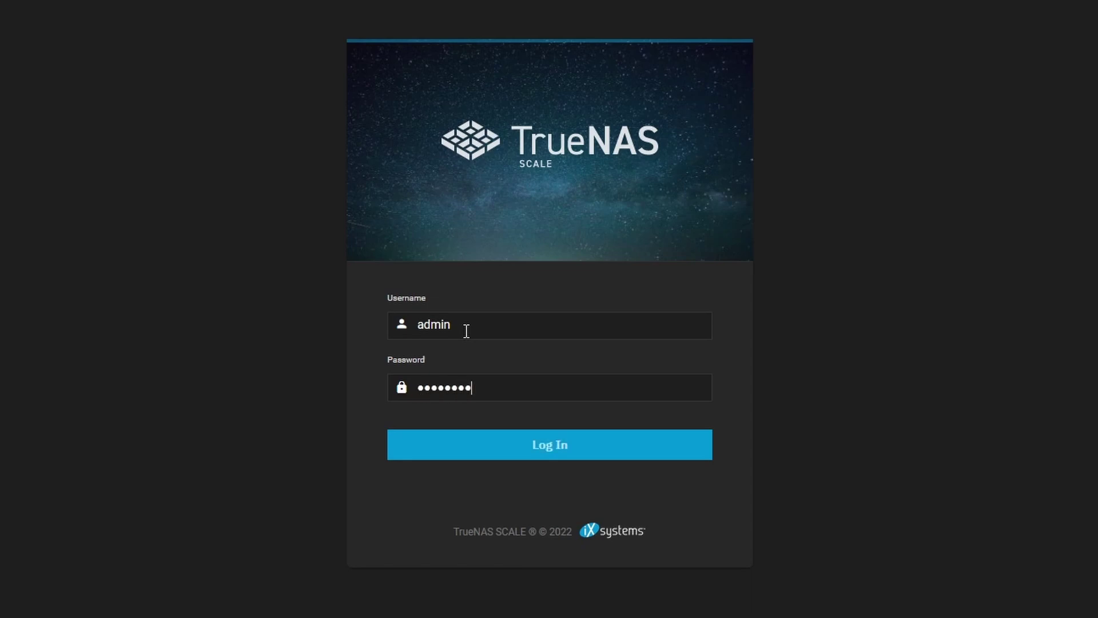
key(Return)
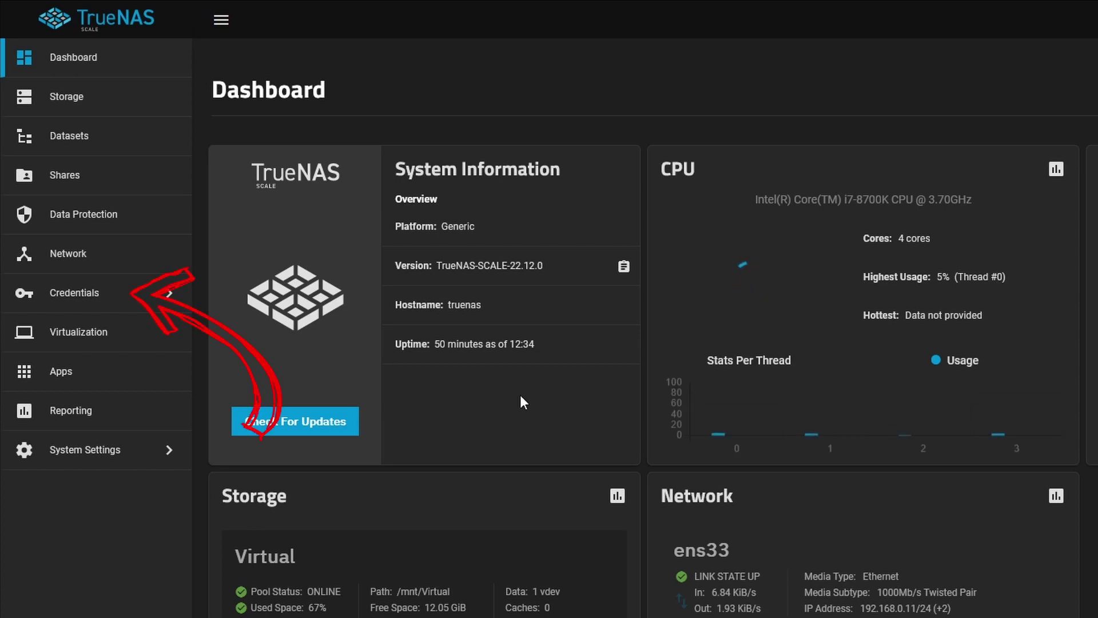
Open Credentials > 2FA and keep OTP digits at 6, interval 30 and window 5
click(116, 309)
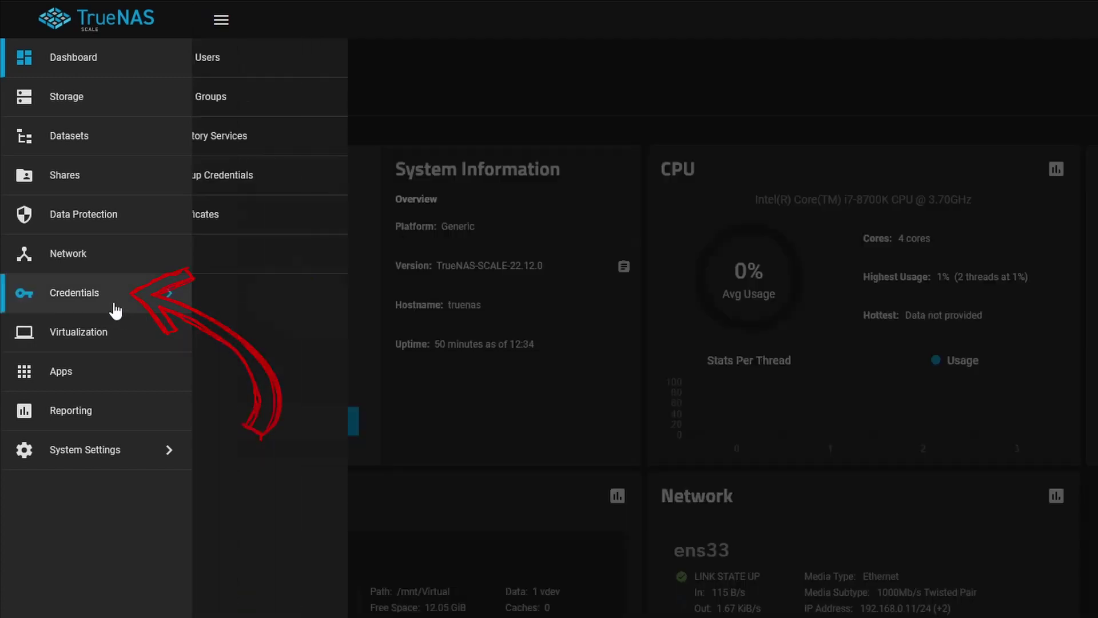
click(244, 268)
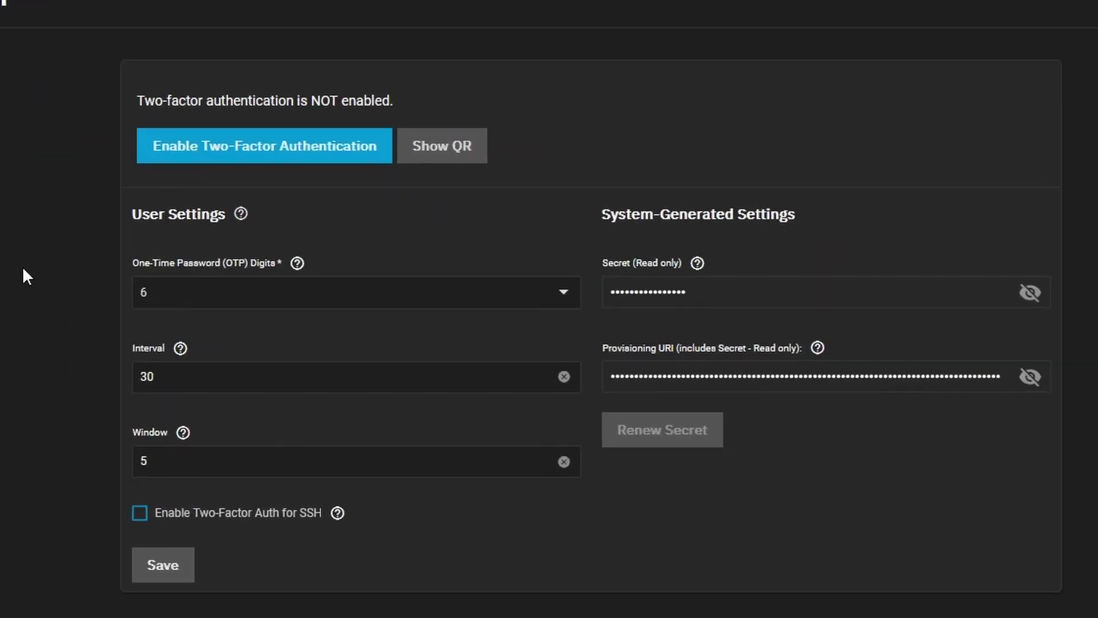
click(137, 289)
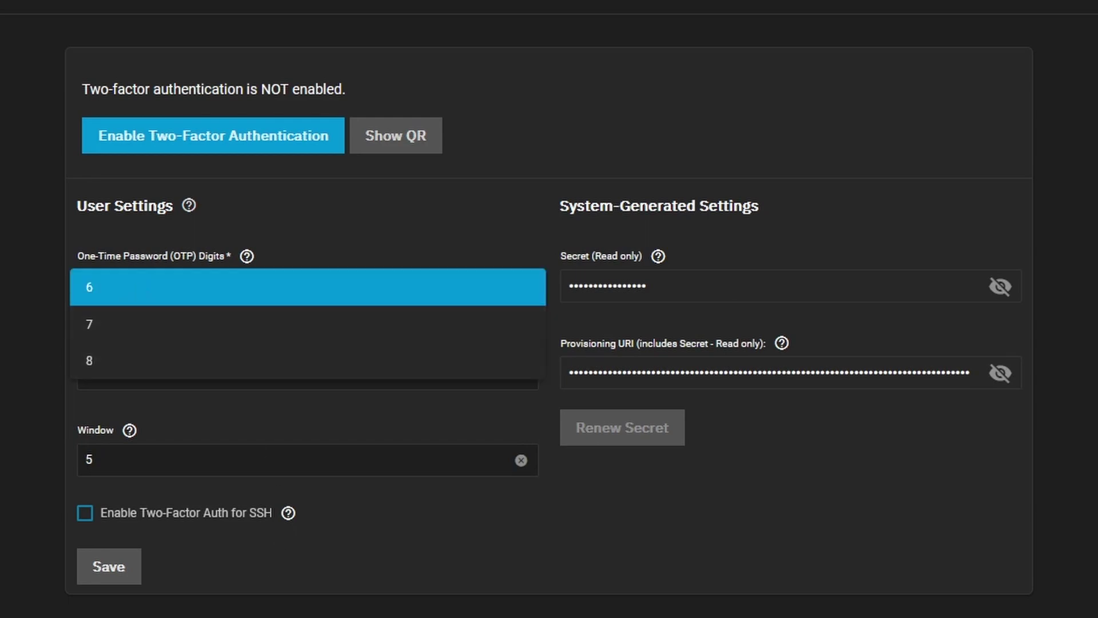
click(37, 305)
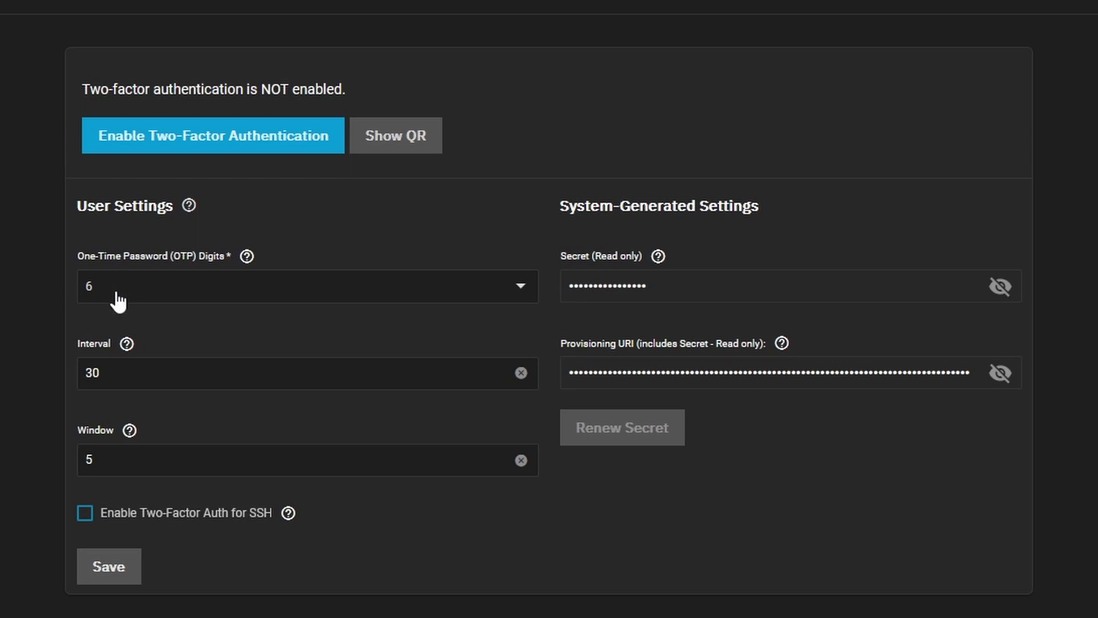
click(128, 375)
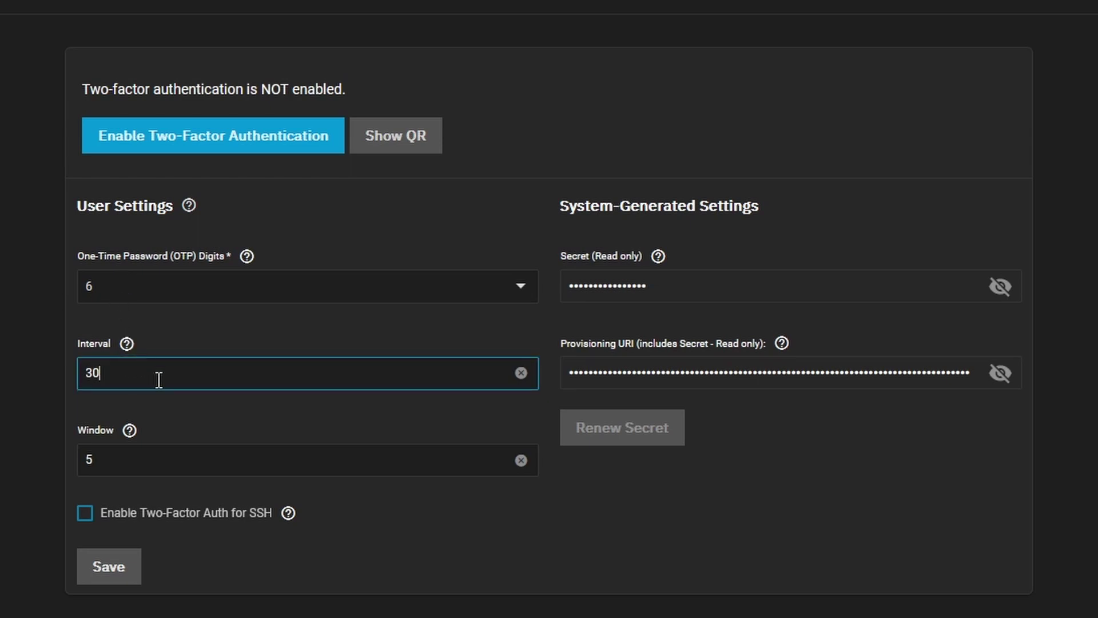
click(161, 462)
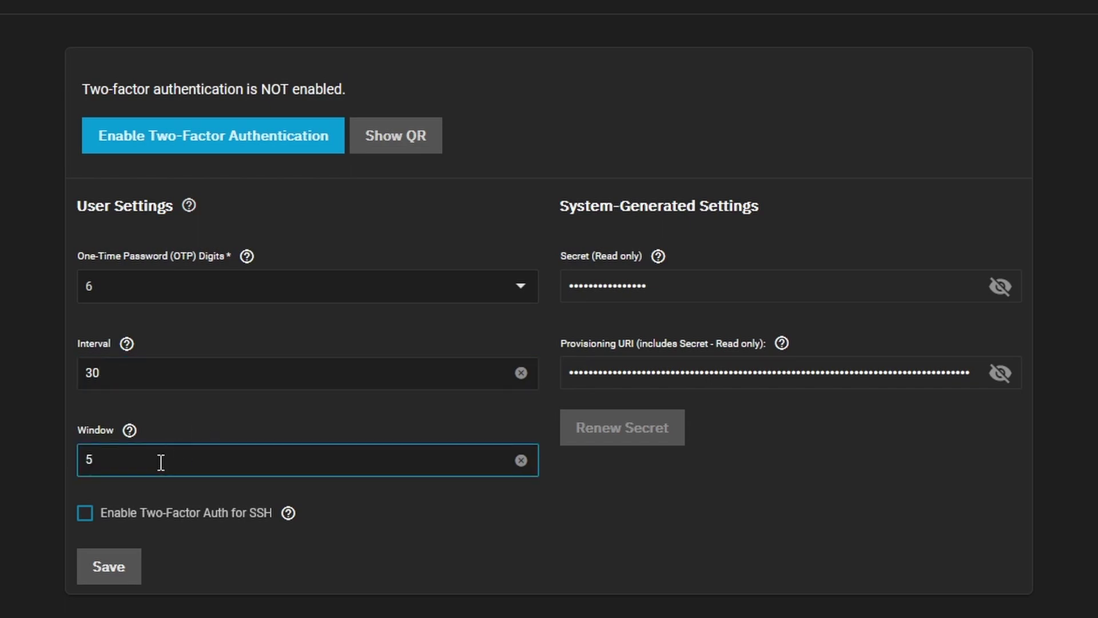
key(BackSpace)
text(0)
key(BackSpace)
text(5)
Leave Window at 5 and tick Enable Two-Factor Auth for SSH
click(247, 400)
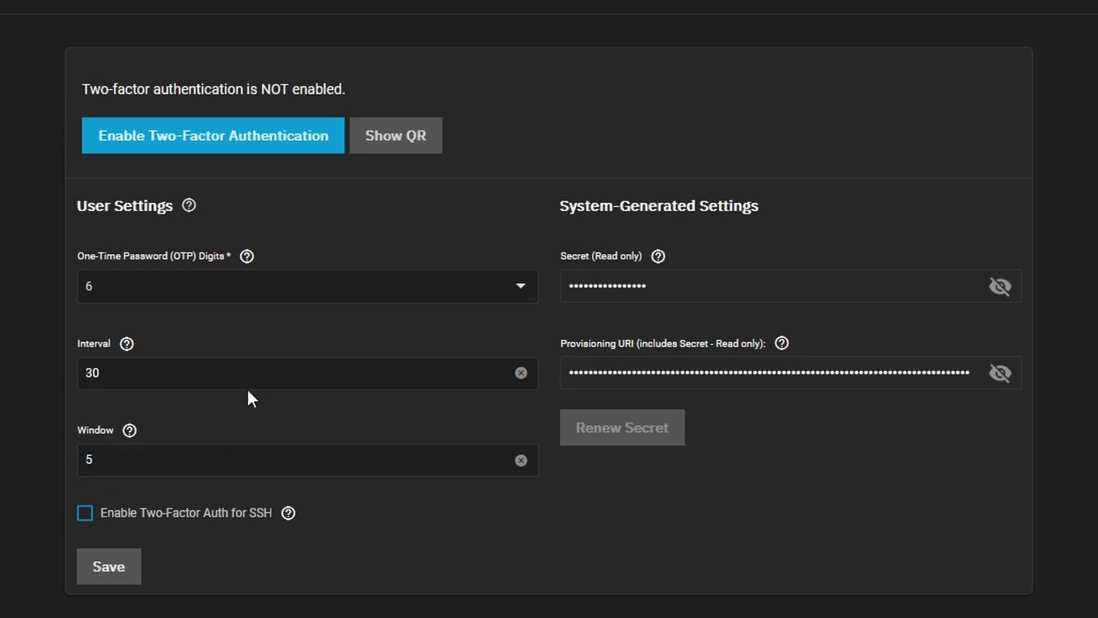
click(84, 515)
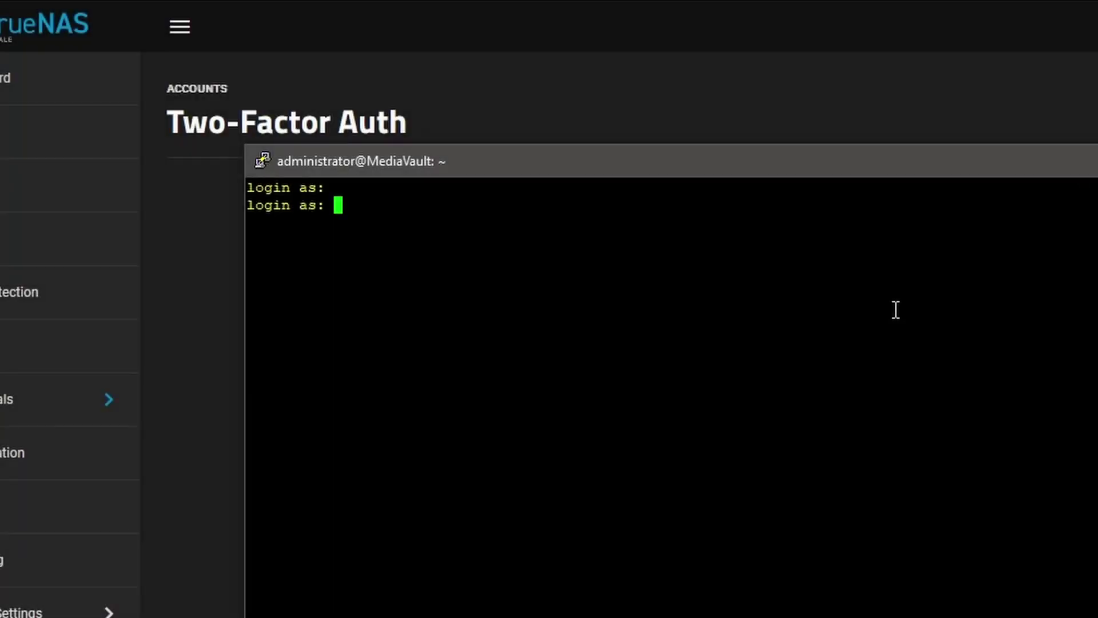
Log in over SSH in PuTTY as admin with the password and run ls
text(admin)
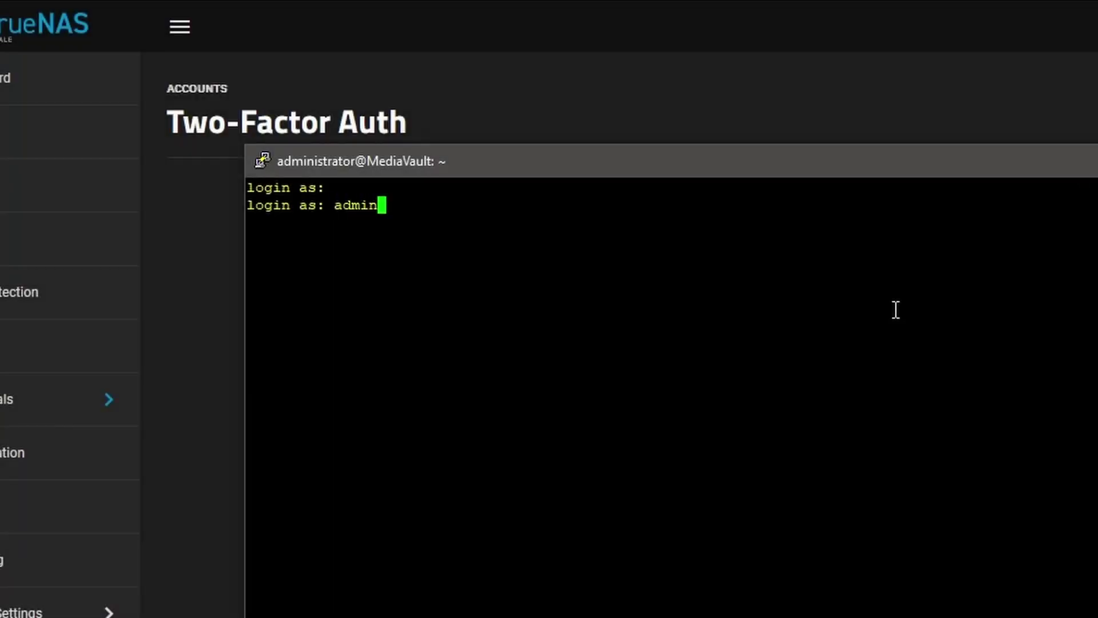
key(Return)
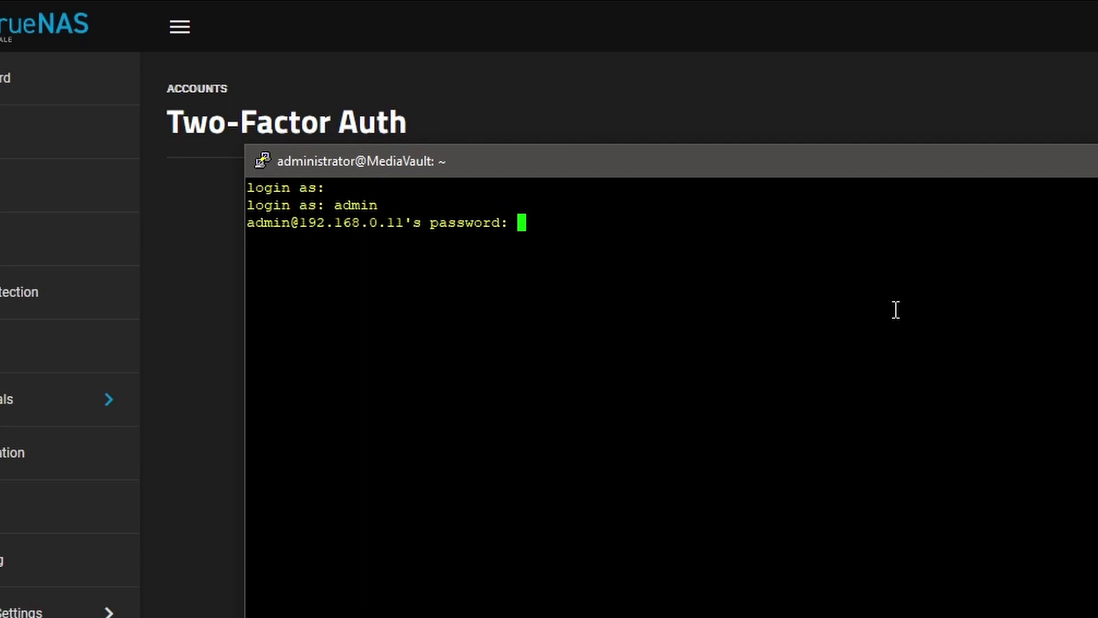
key(Return)
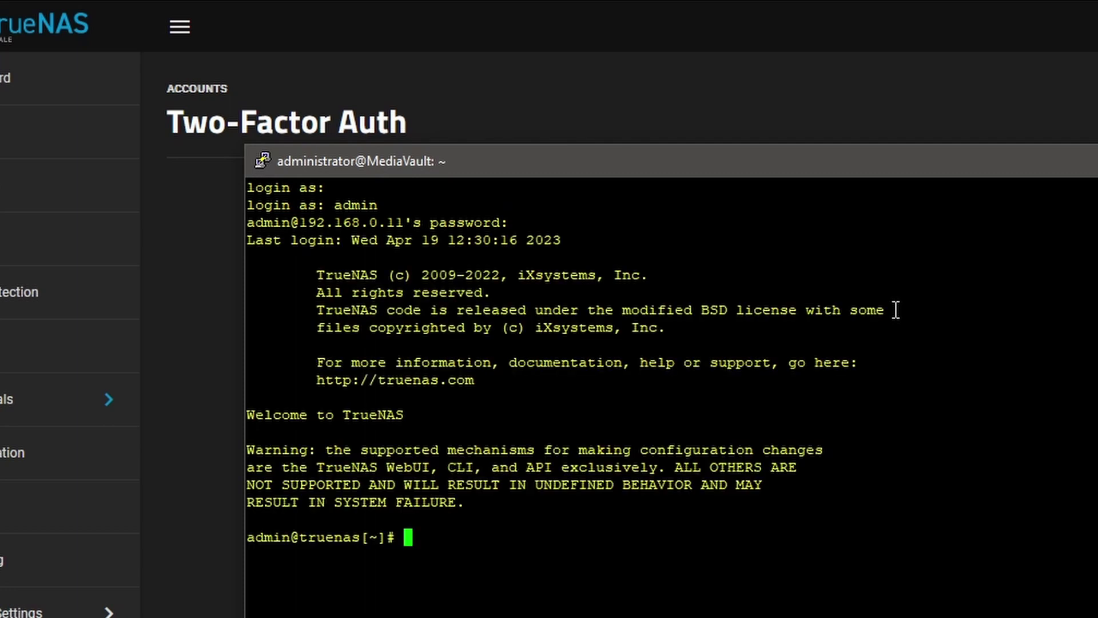
text(ls)
key(Return)
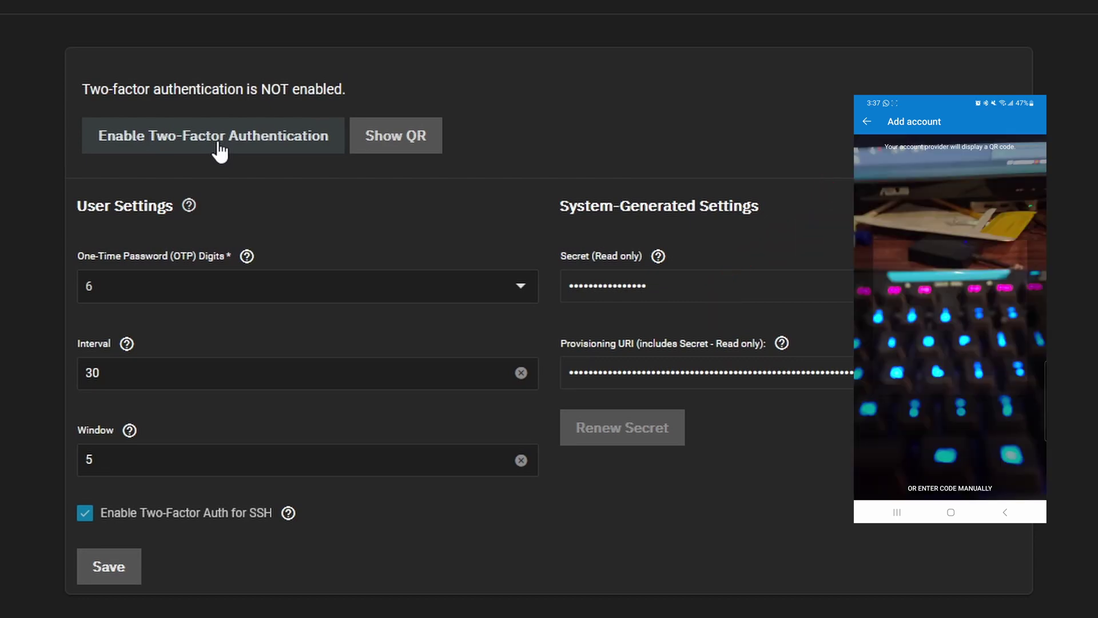
Enable and confirm two-factor authentication, then close the QR code dialog after scanning
click(217, 147)
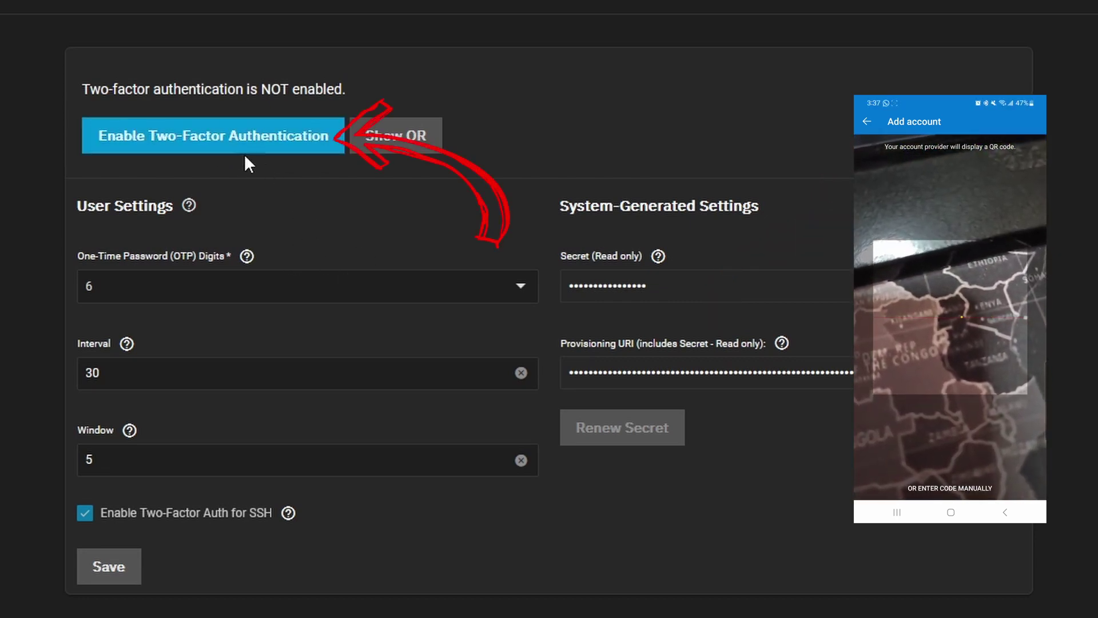
click(206, 146)
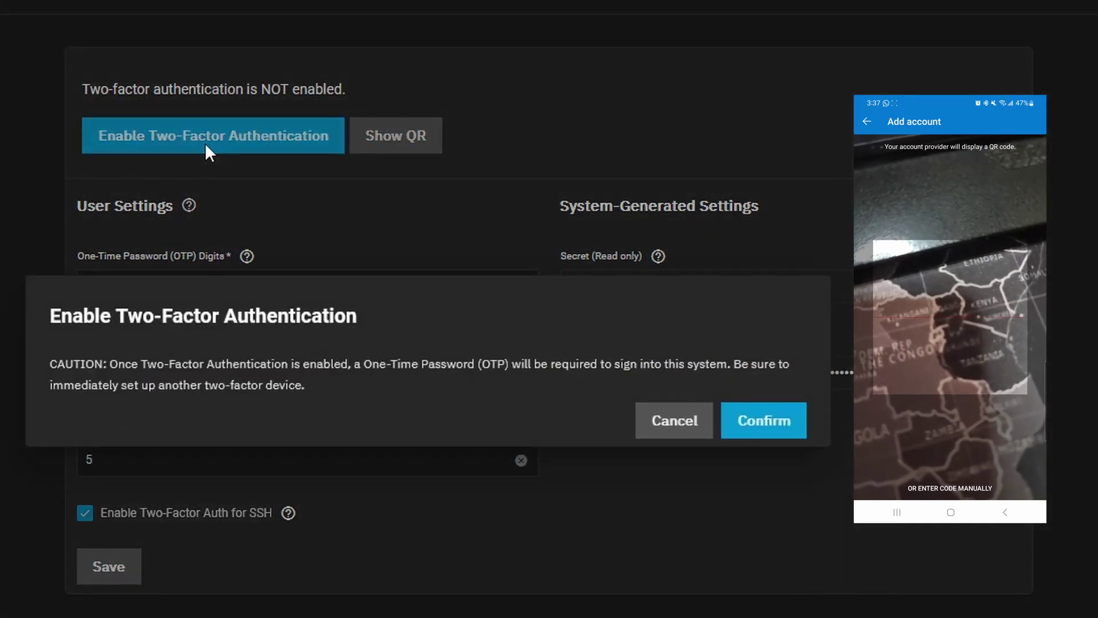
click(756, 424)
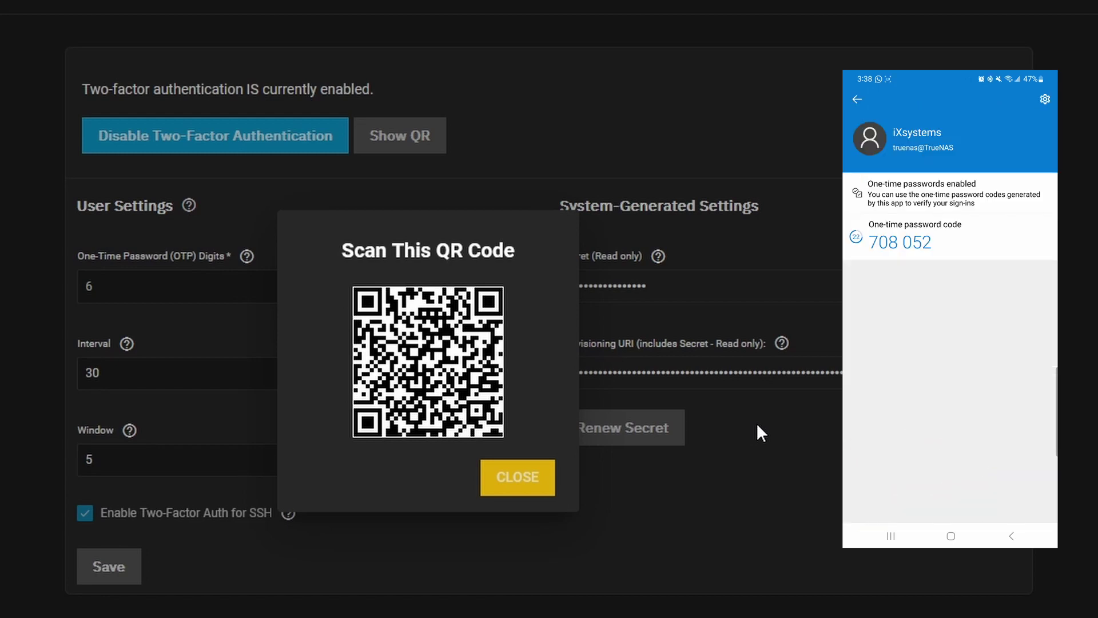
click(524, 485)
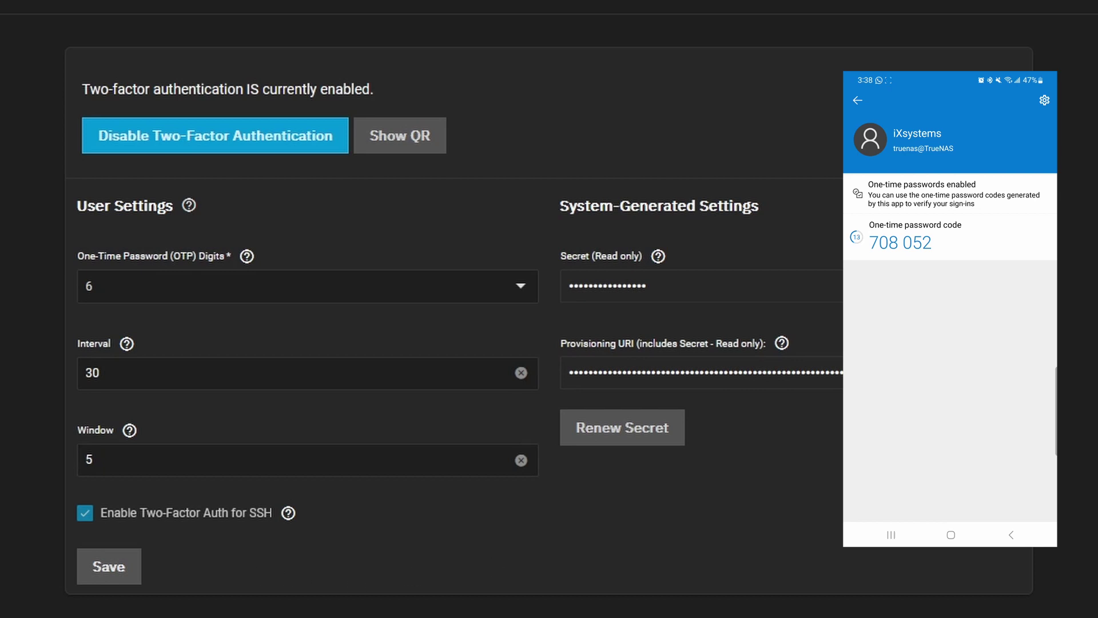
Log out, then sign back in as admin with the password and the authenticator's one-time code
click(1069, 25)
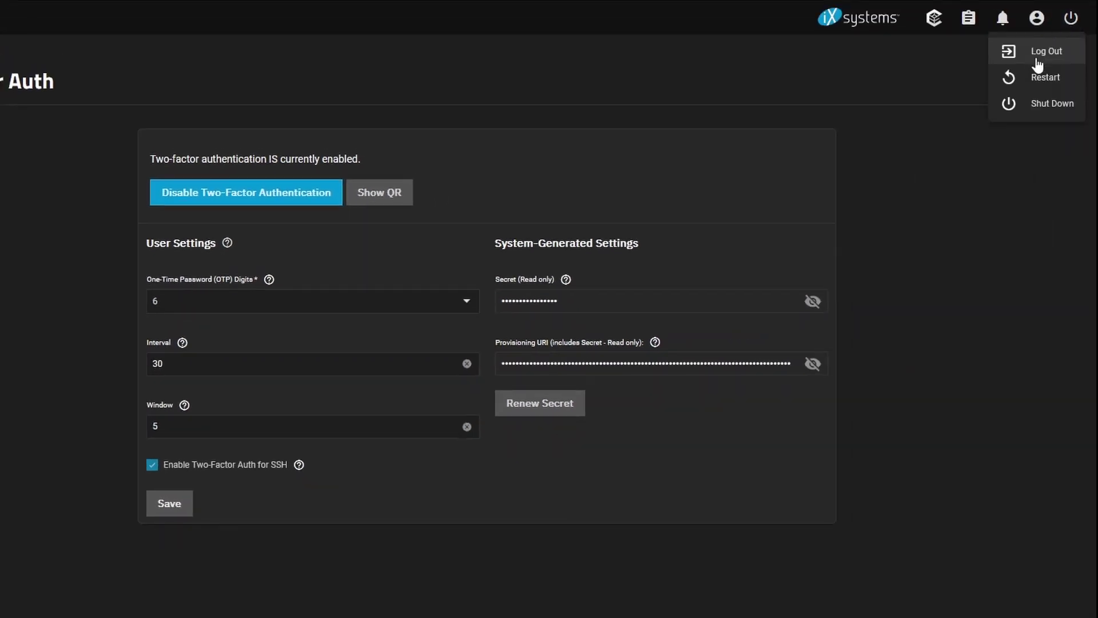
click(1038, 57)
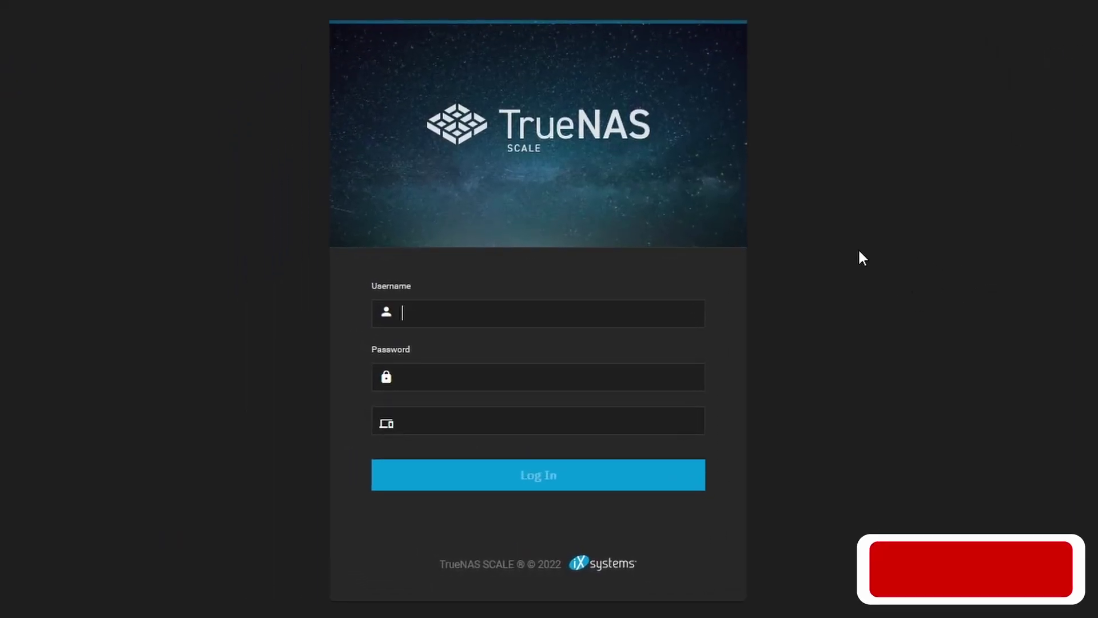
click(436, 426)
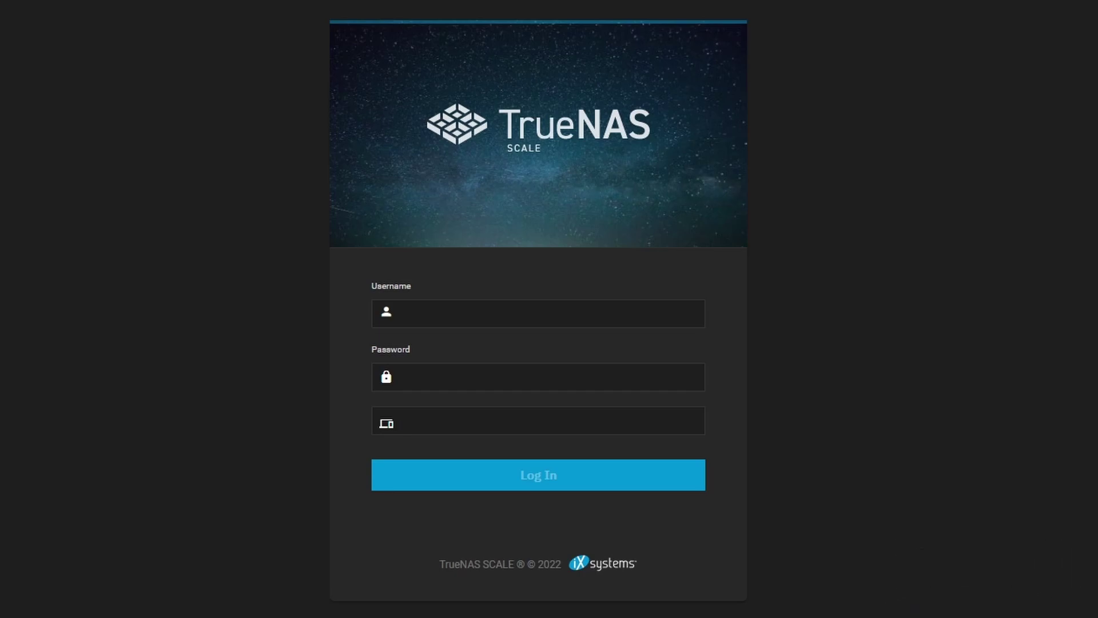
click(461, 320)
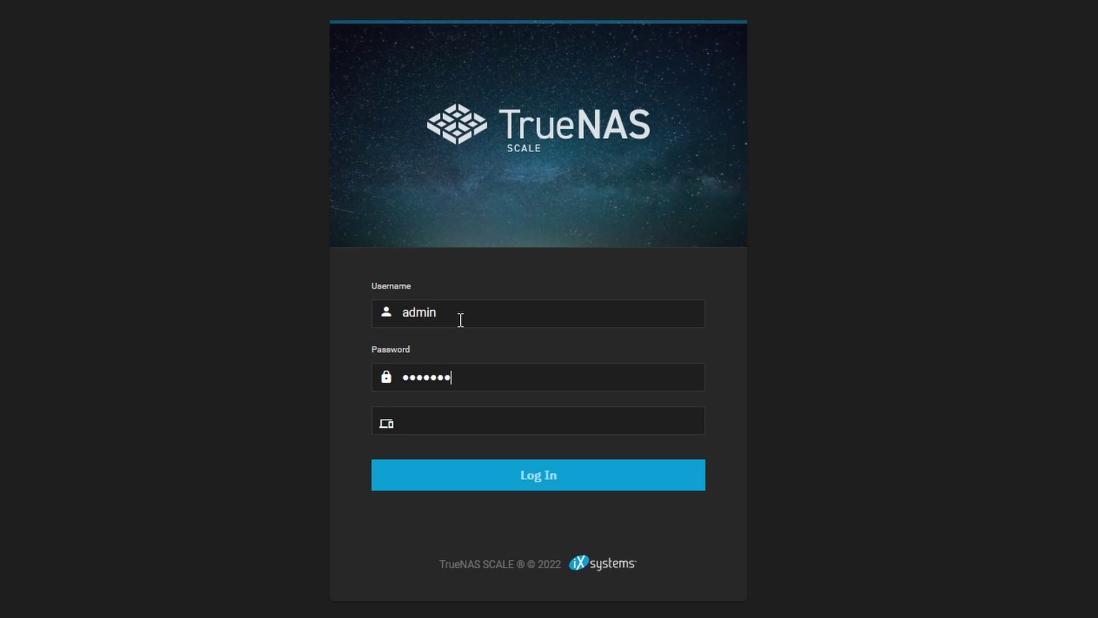
key(Tab)
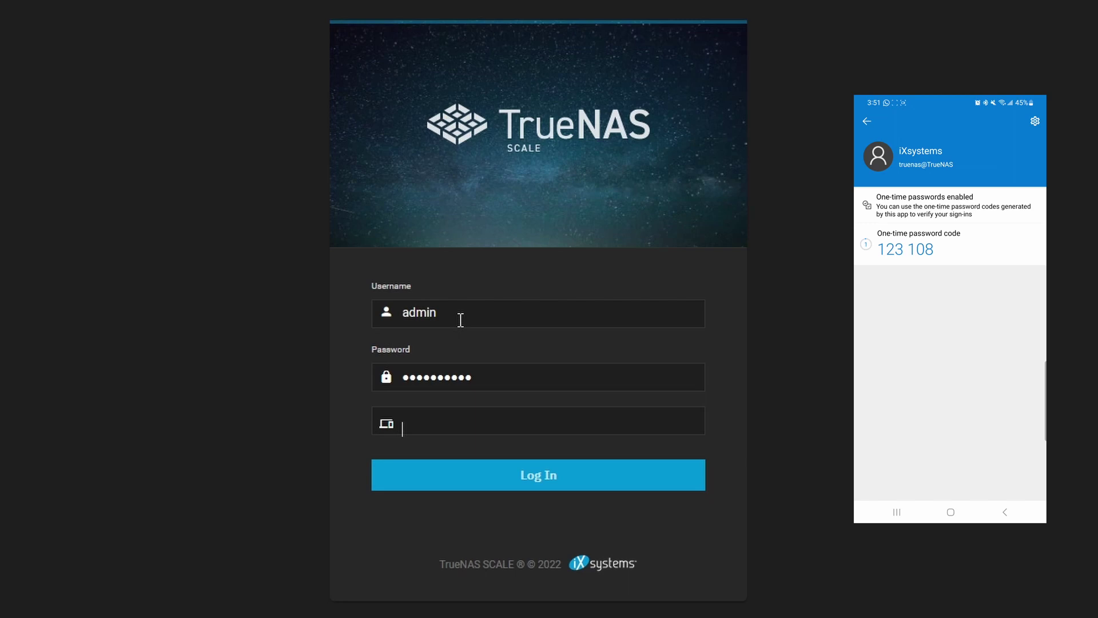
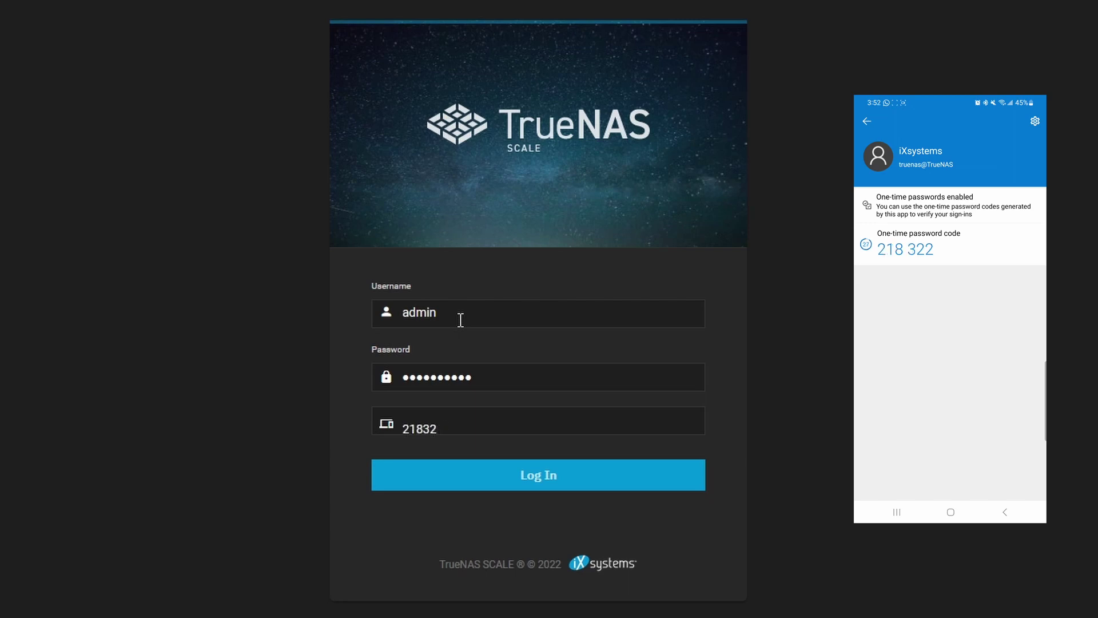
key(Return)
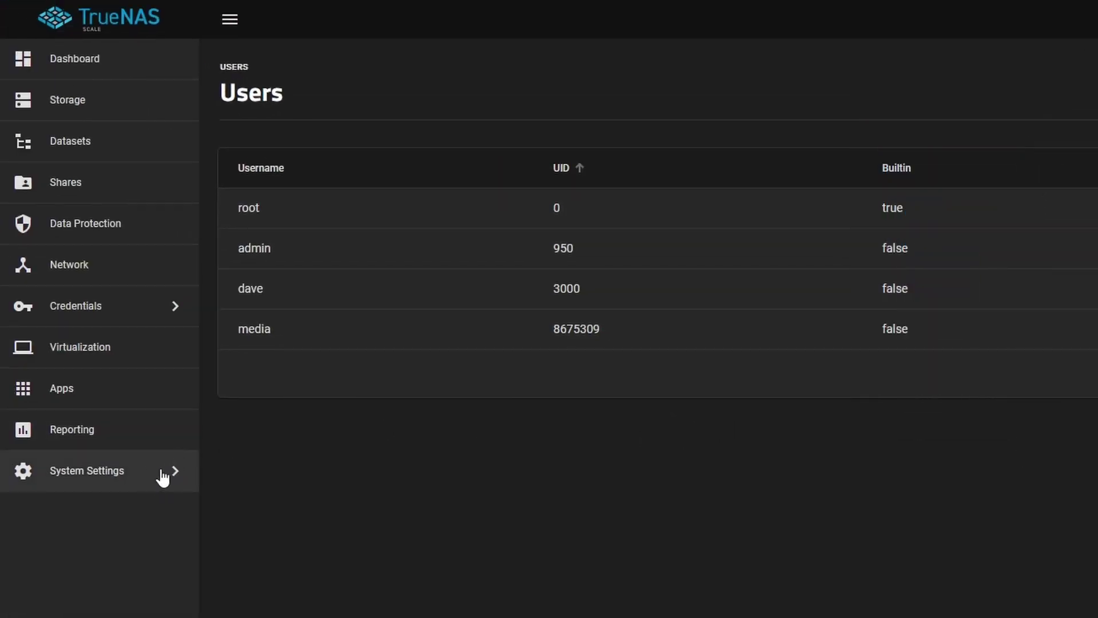
click(111, 486)
click(97, 309)
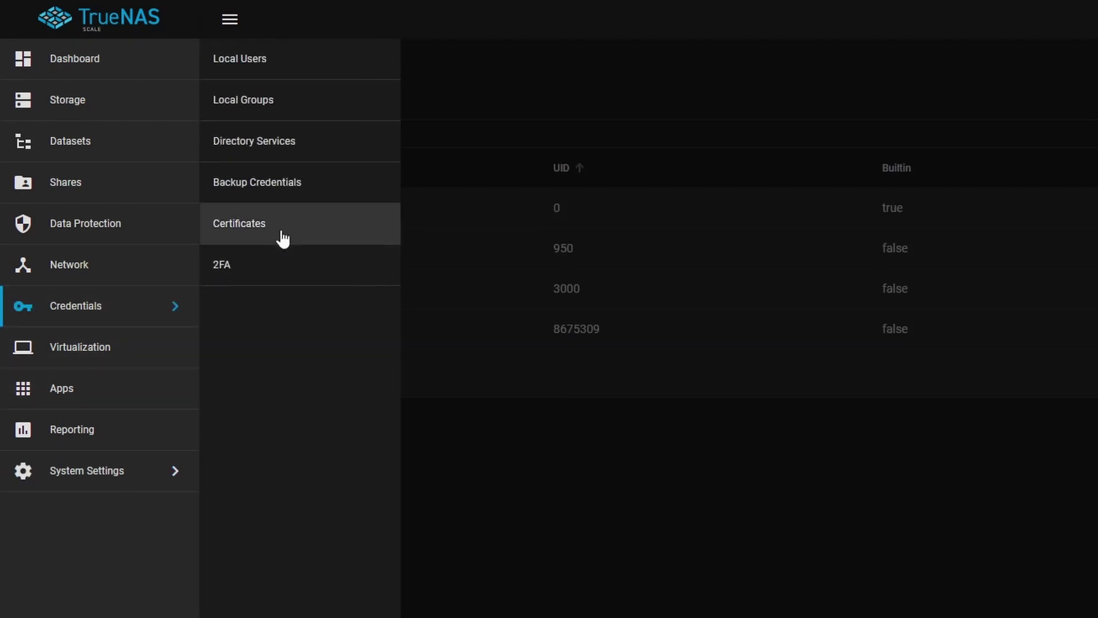
click(254, 264)
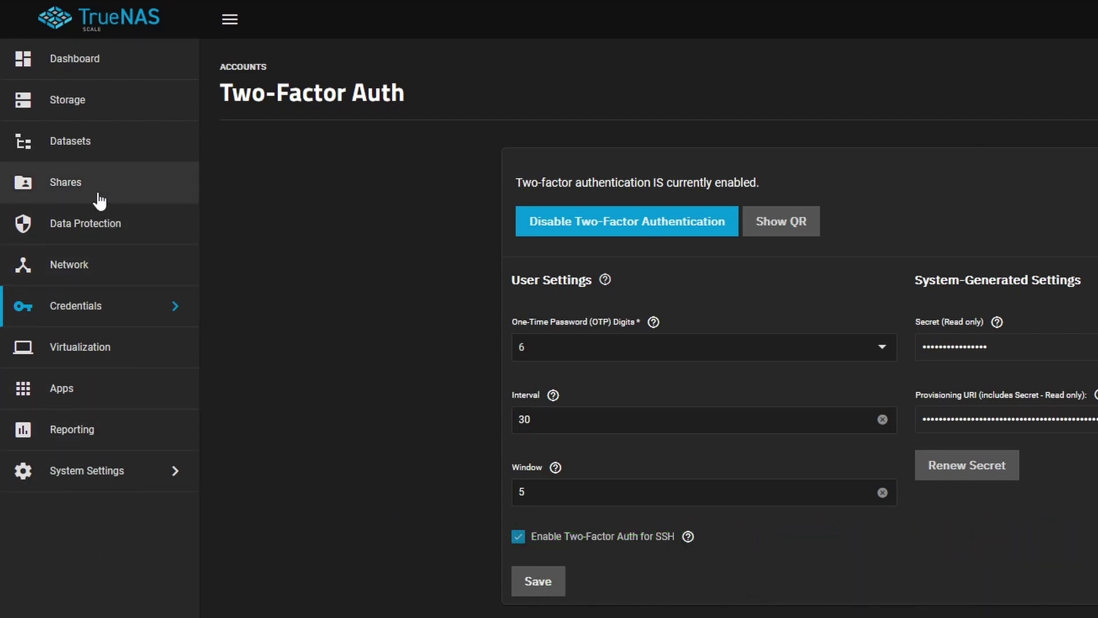
click(91, 320)
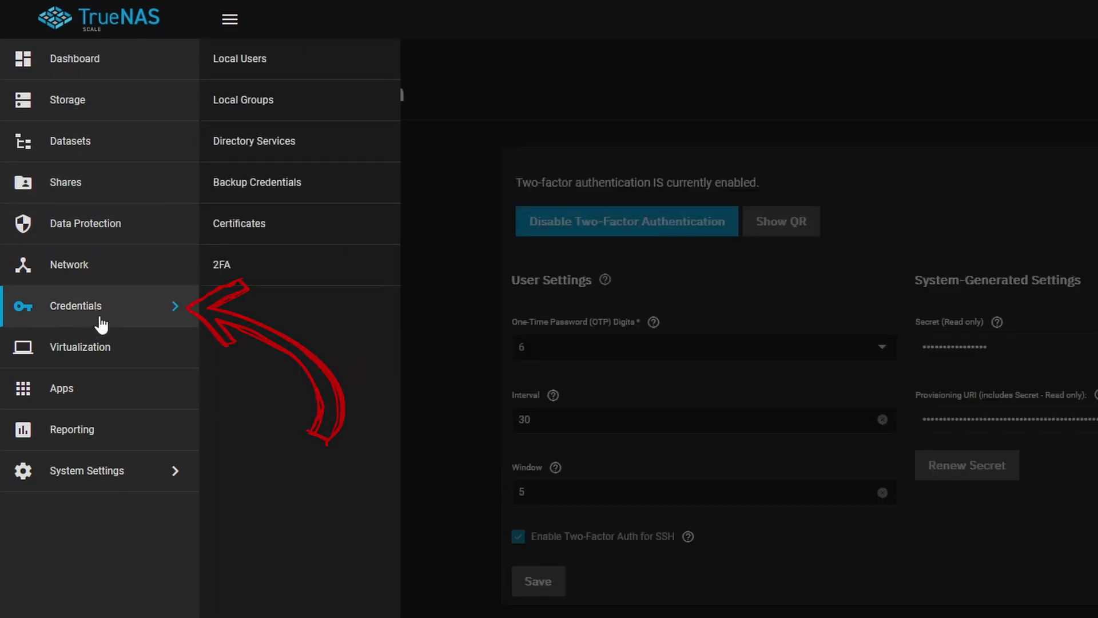
click(268, 68)
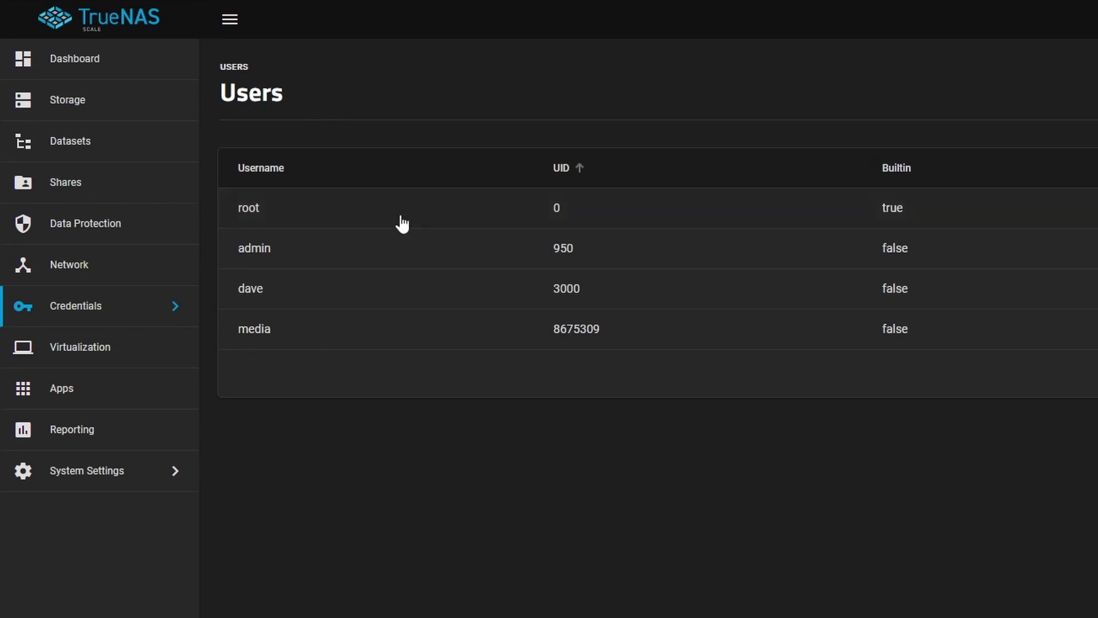
Edit root, turn off Disable Password, enter and confirm a new password, and save
click(340, 216)
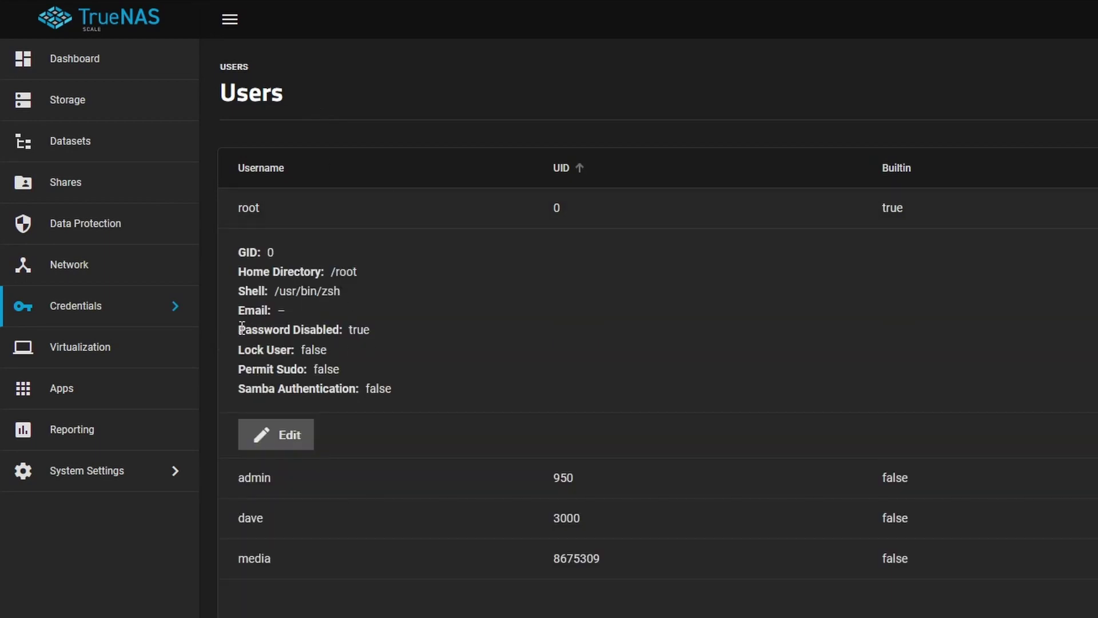
drag(238, 330, 414, 344)
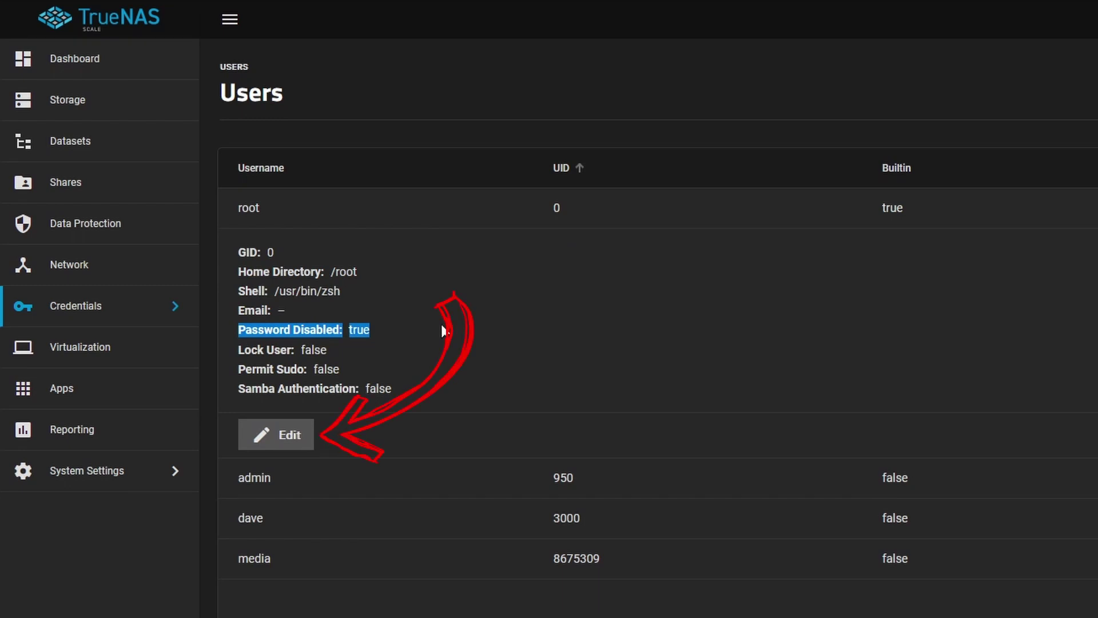
click(274, 442)
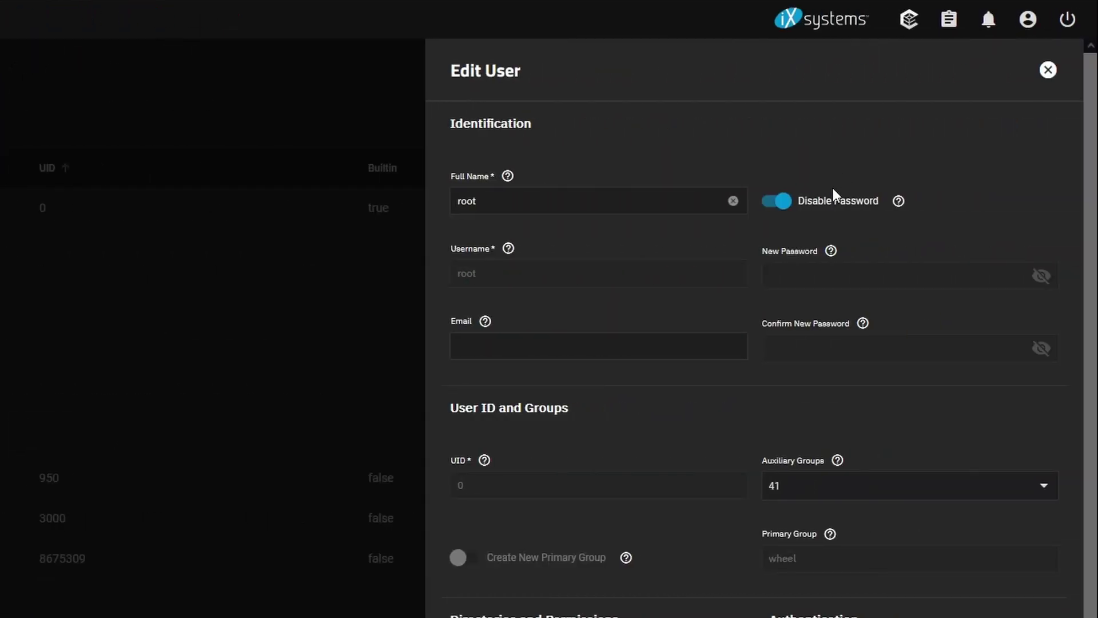
click(779, 203)
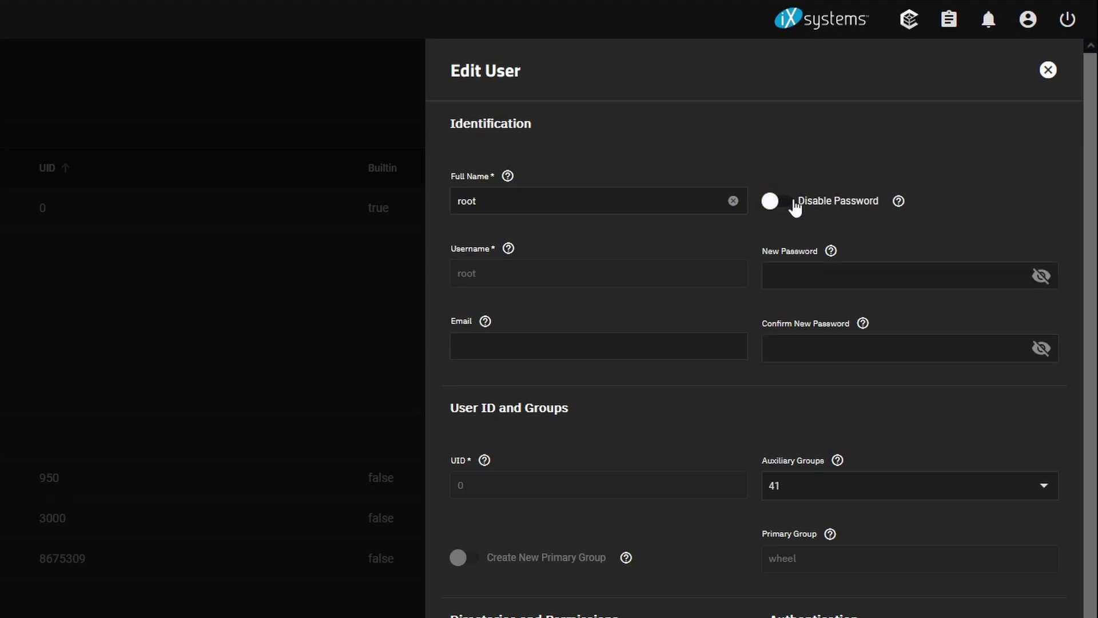
click(846, 272)
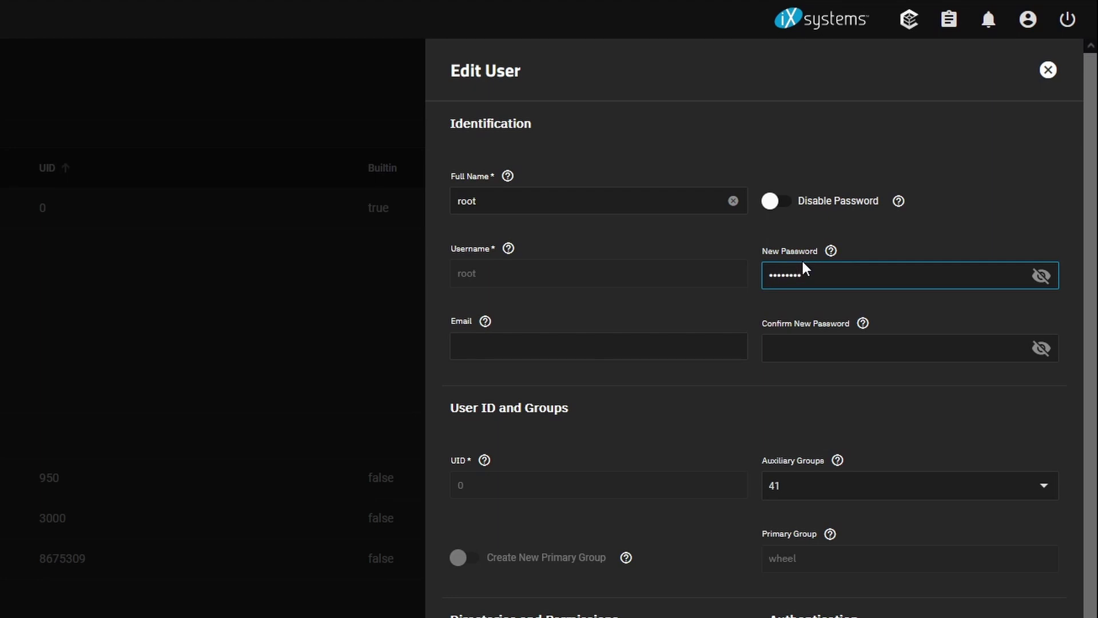
click(785, 350)
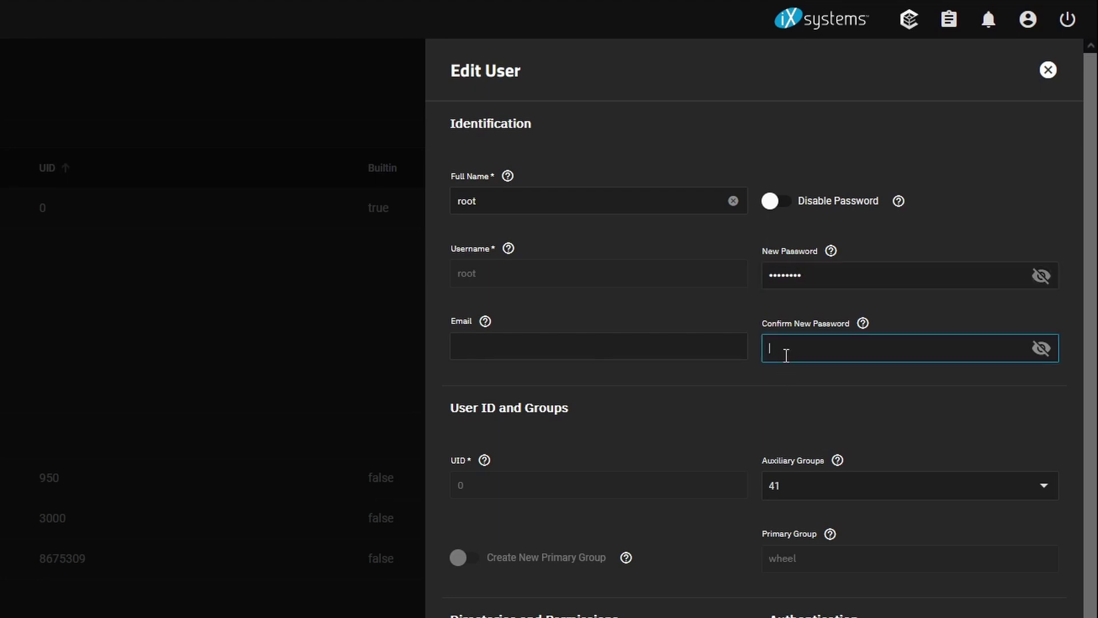
text(password)
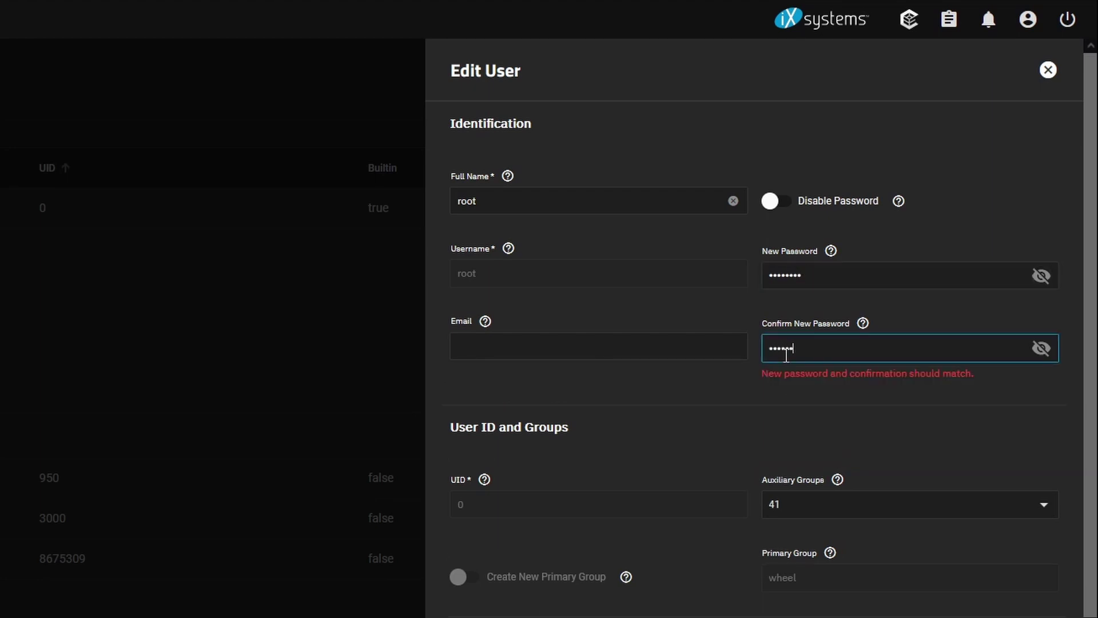
scroll(627, 506, down, 5)
scroll(607, 515, down, 3)
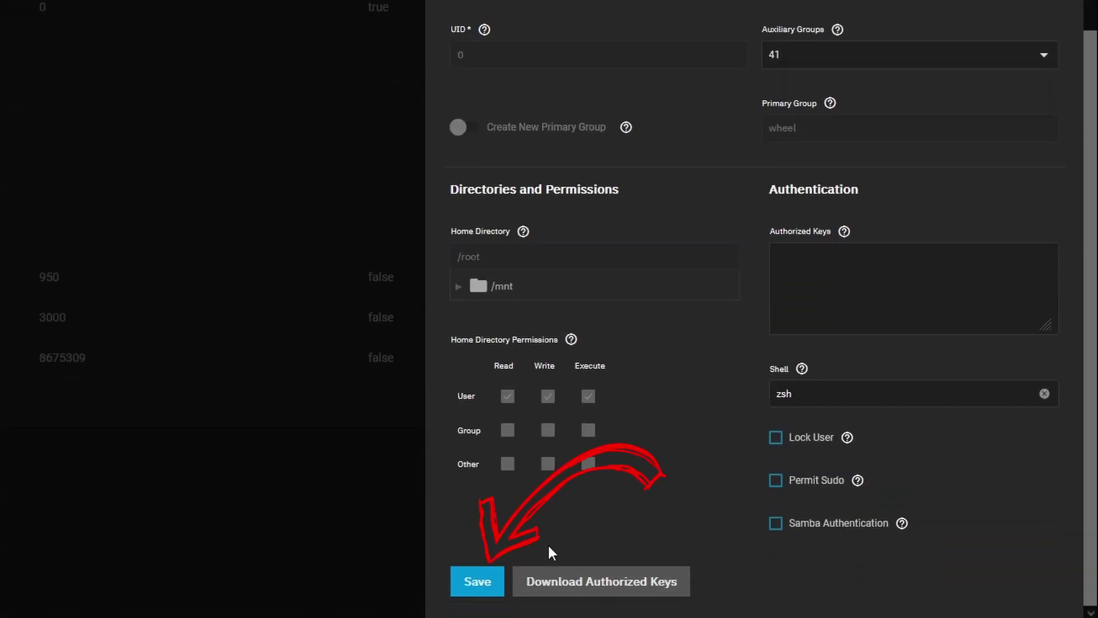
click(473, 586)
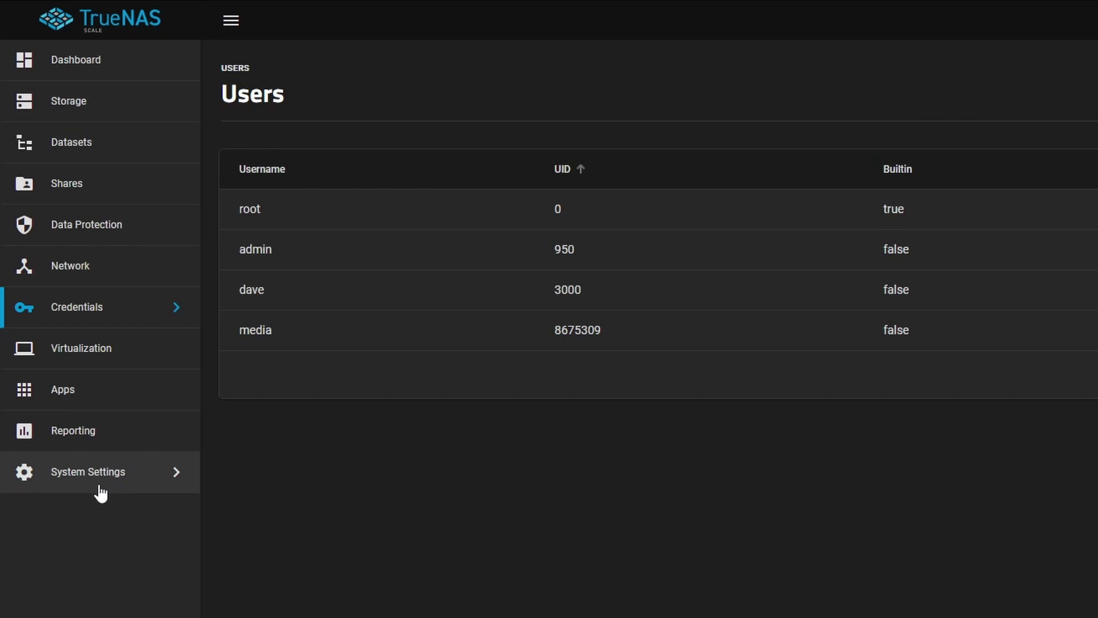
In System Settings > Services, enable Log in as Root with Password for SSH and save
click(92, 489)
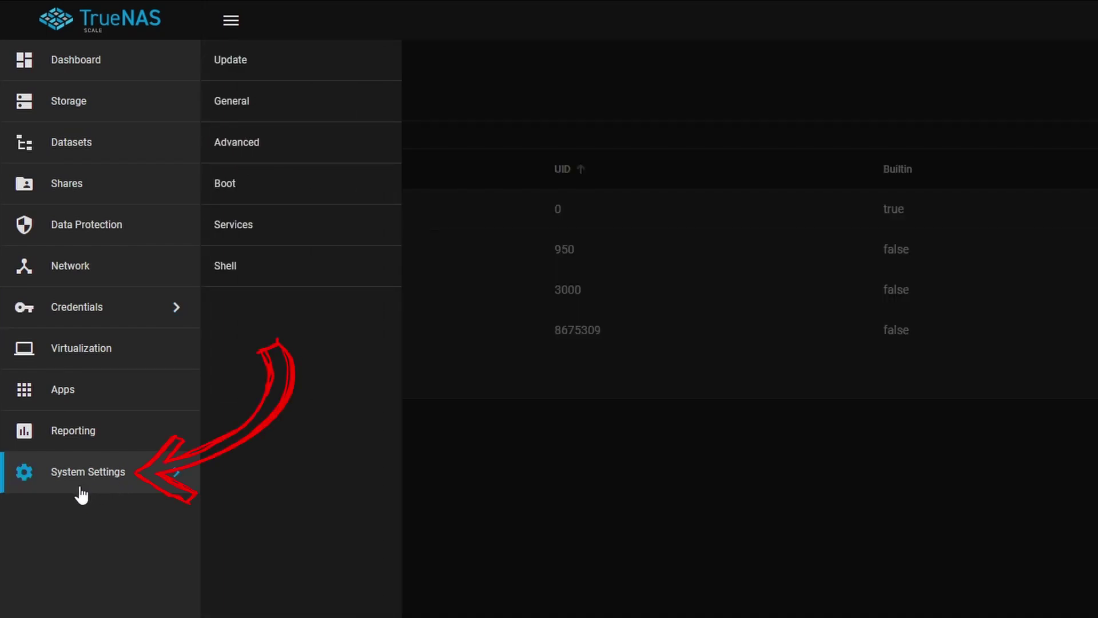
click(265, 232)
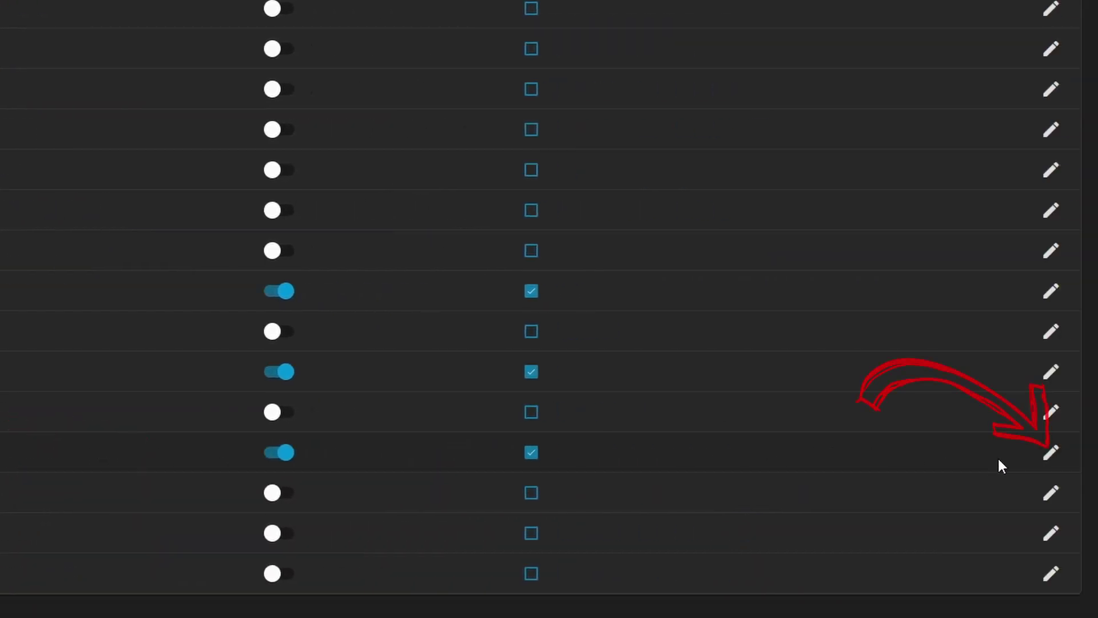
click(1052, 453)
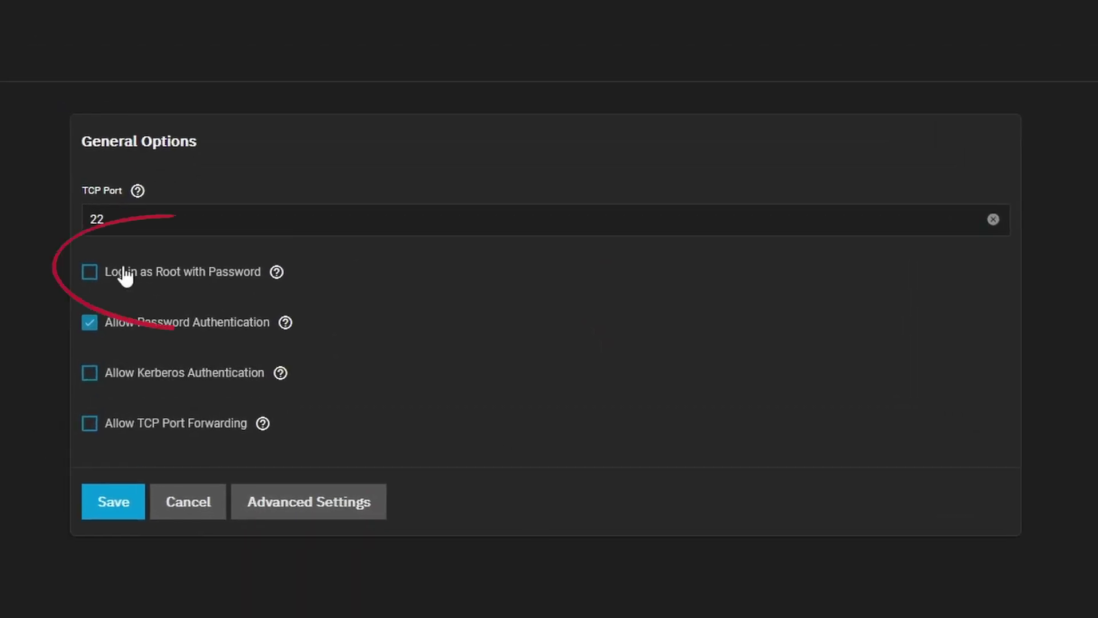
click(91, 273)
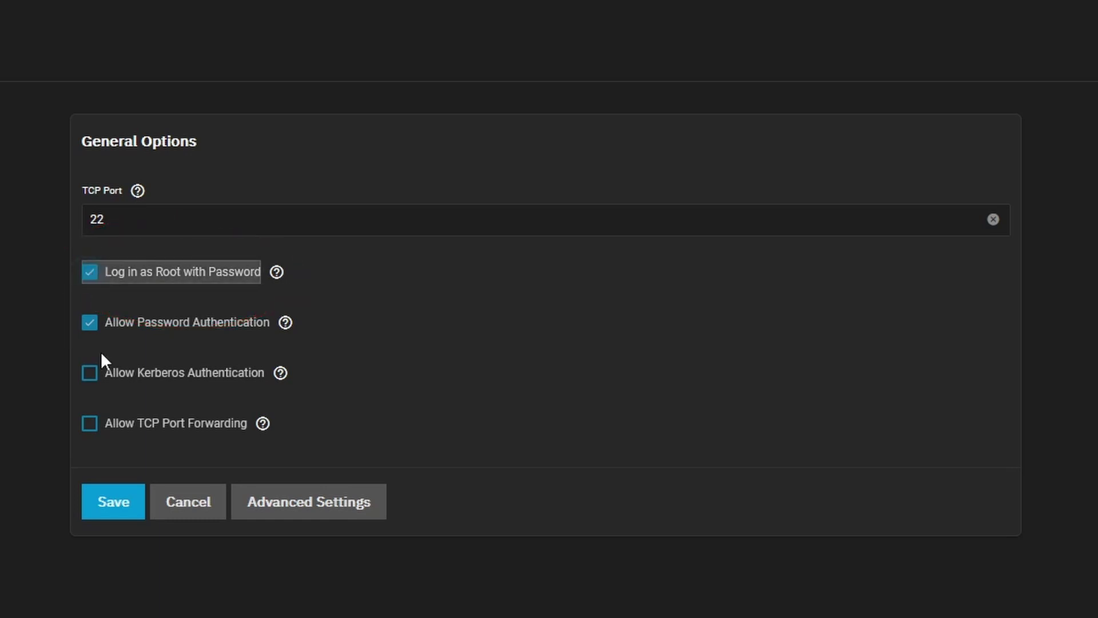
click(115, 502)
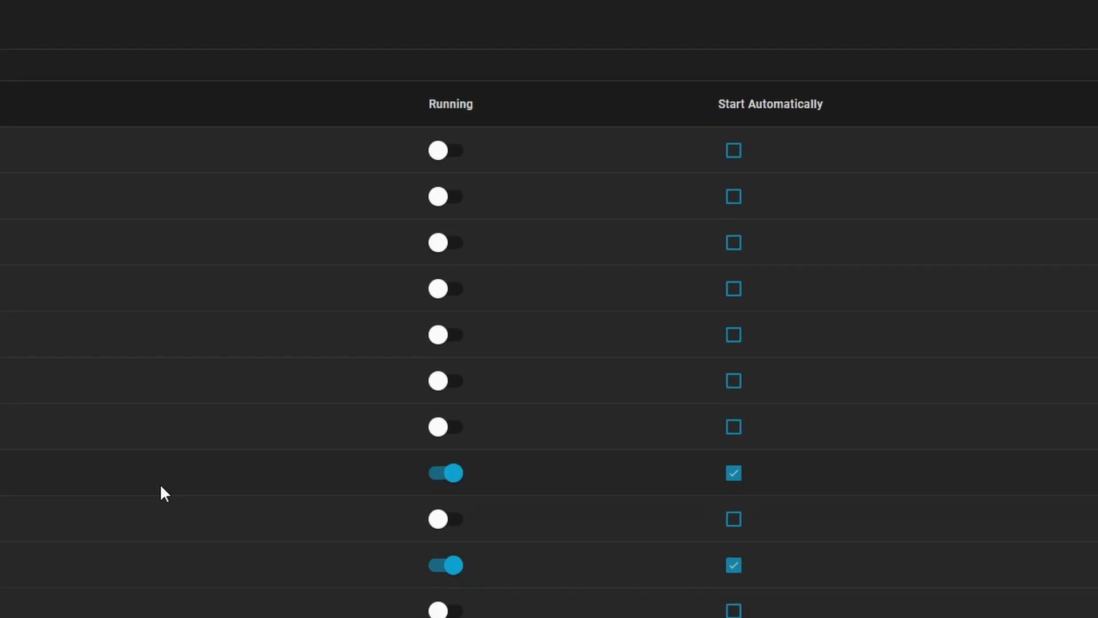
Restart the SSH service by stopping it, confirming, and starting it again
click(582, 451)
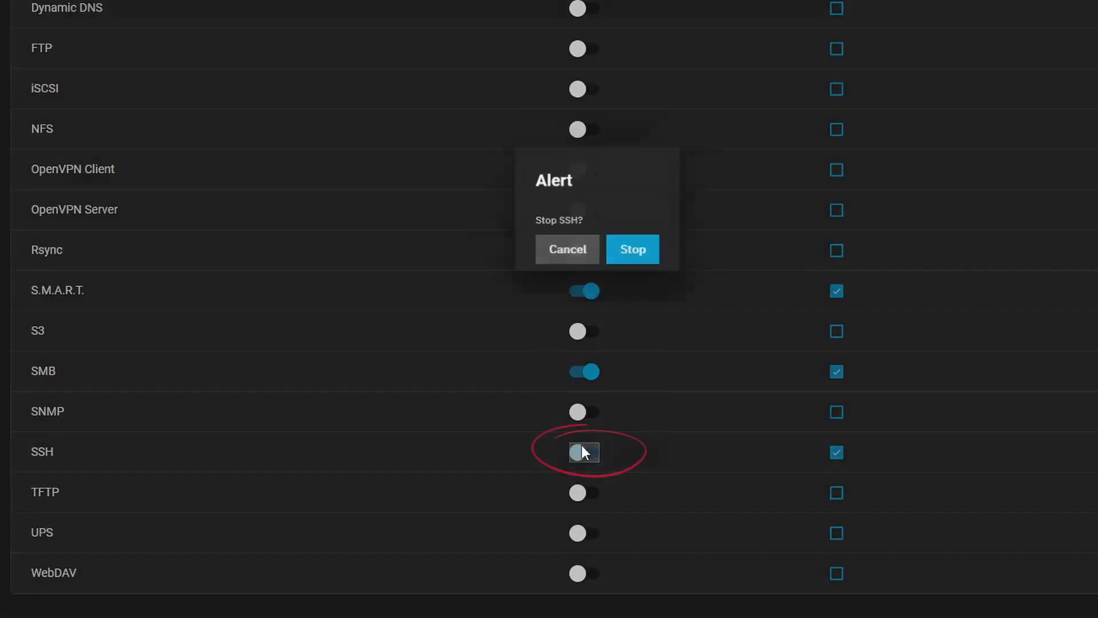
click(640, 248)
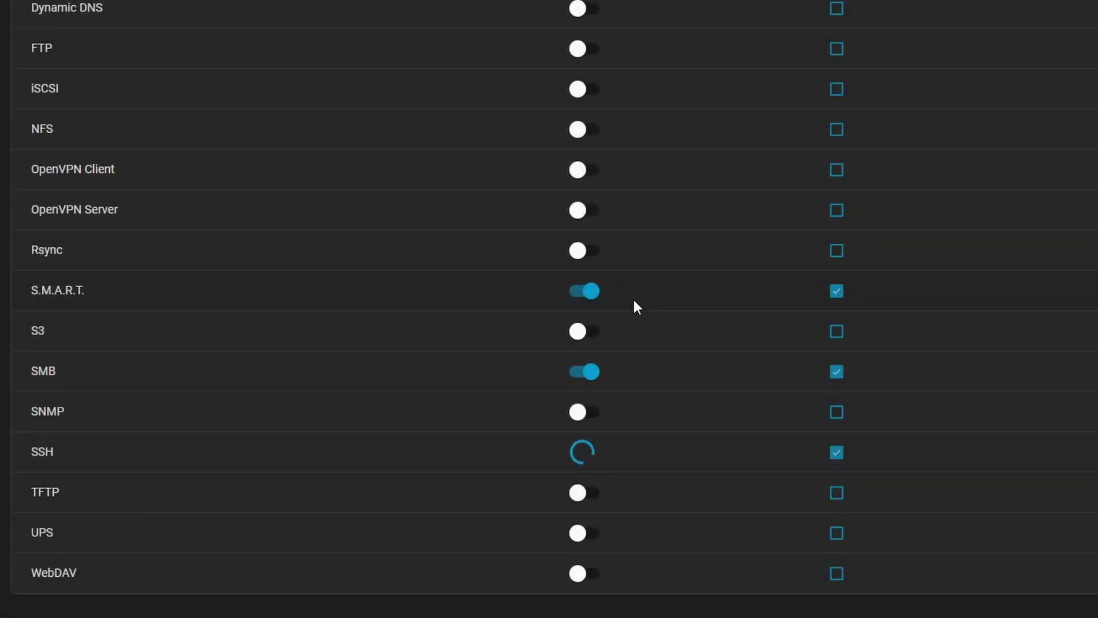
click(581, 453)
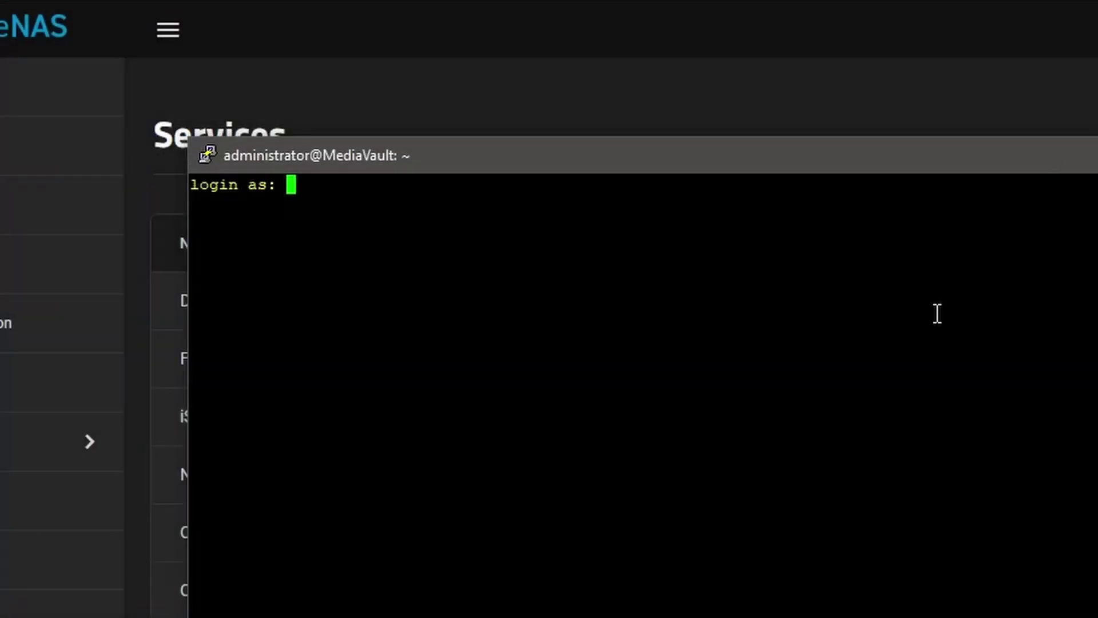
Attempt an SSH login as admin with the account password
text(admin)
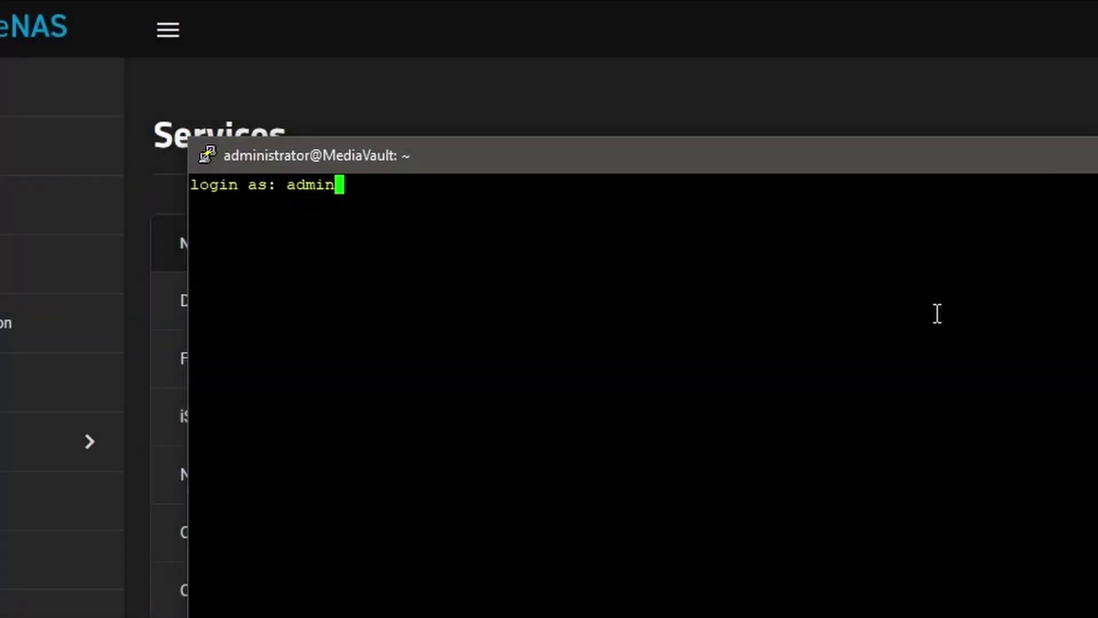
key(Return)
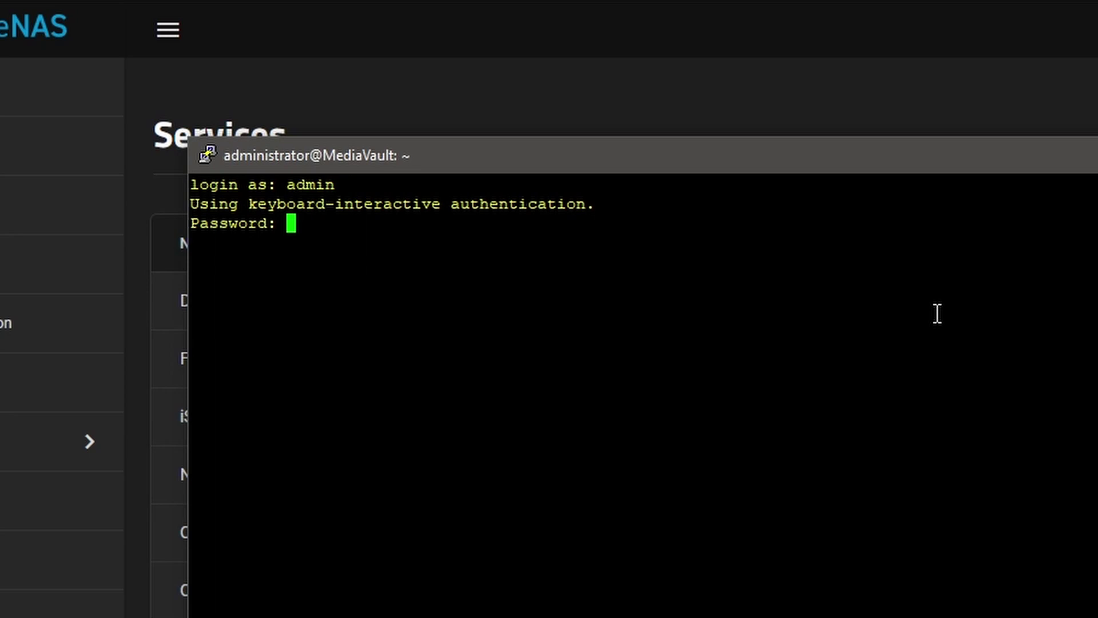
key(Return)
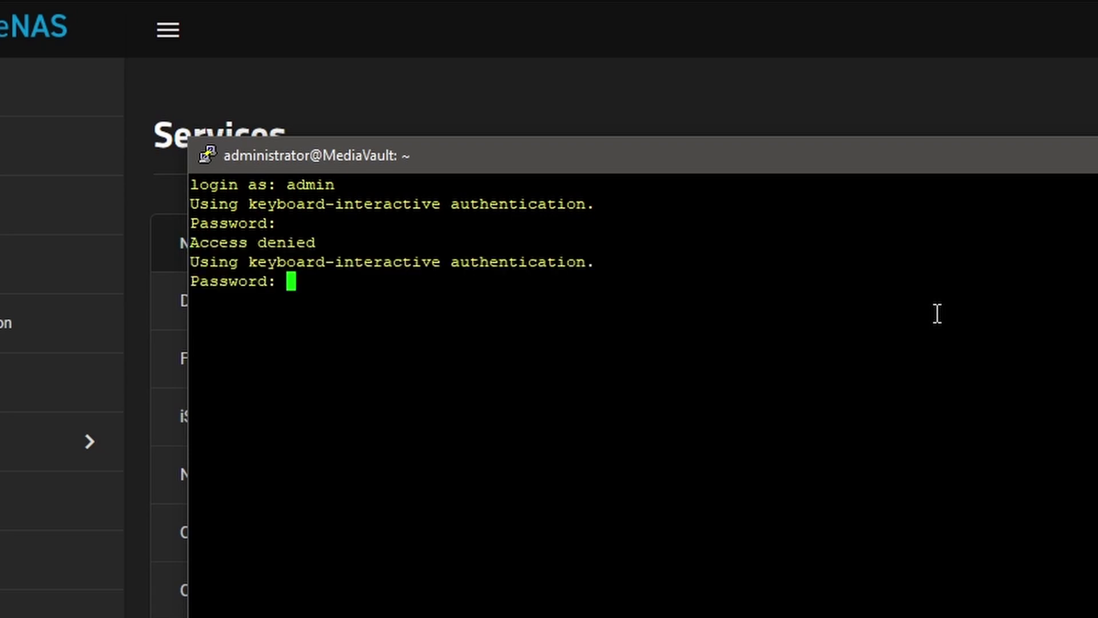
Duplicate the PuTTY session and log in as root with password plus one-time code
right_click(853, 159)
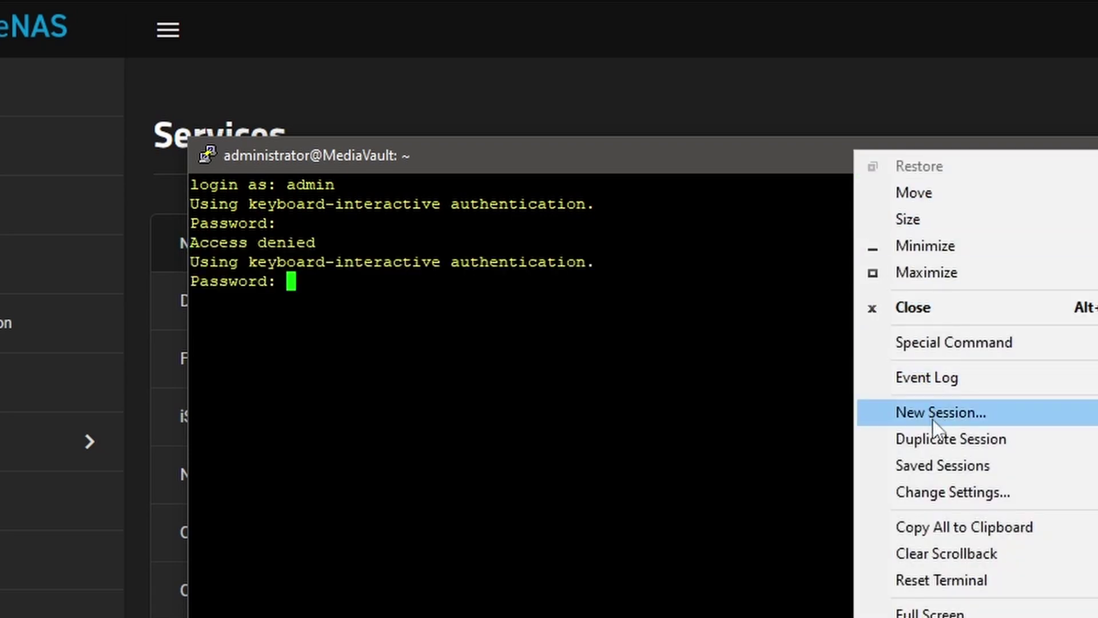
click(928, 440)
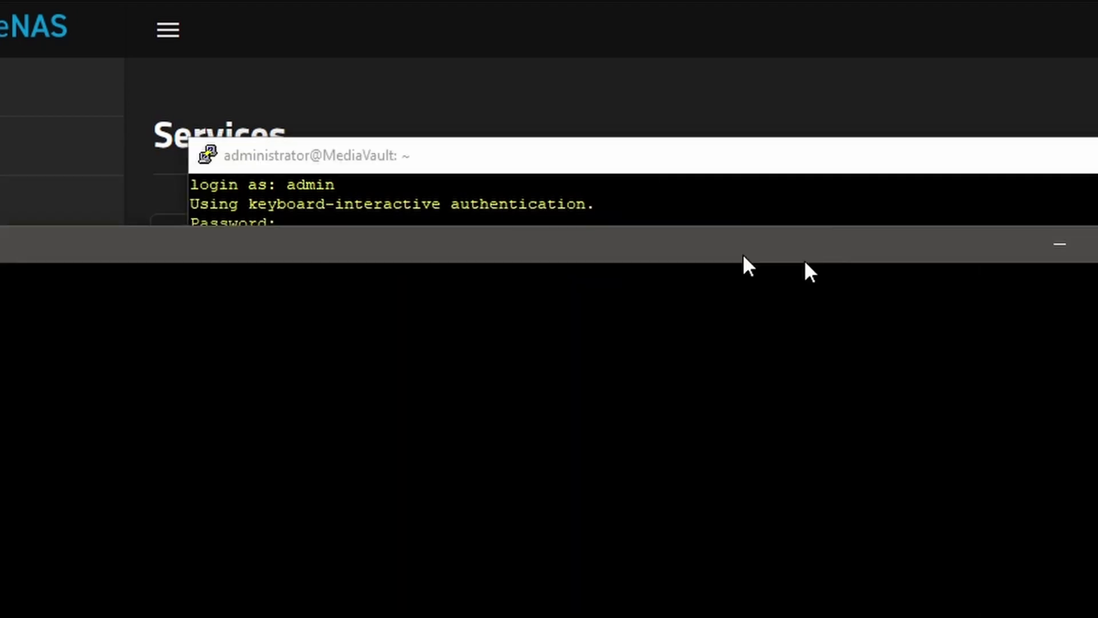
text(root)
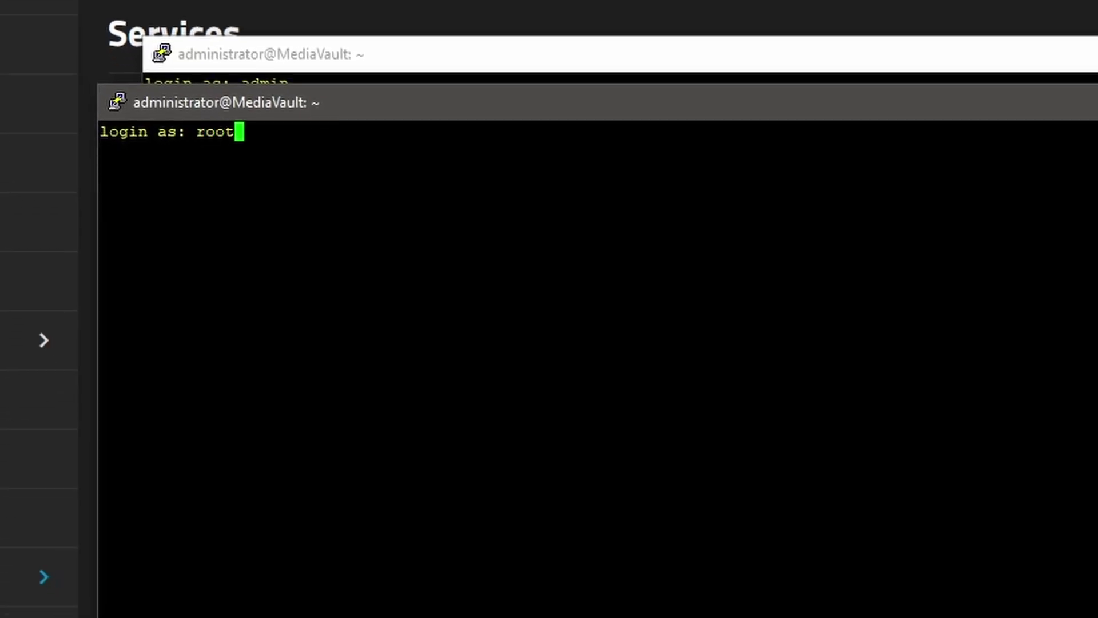
key(Return)
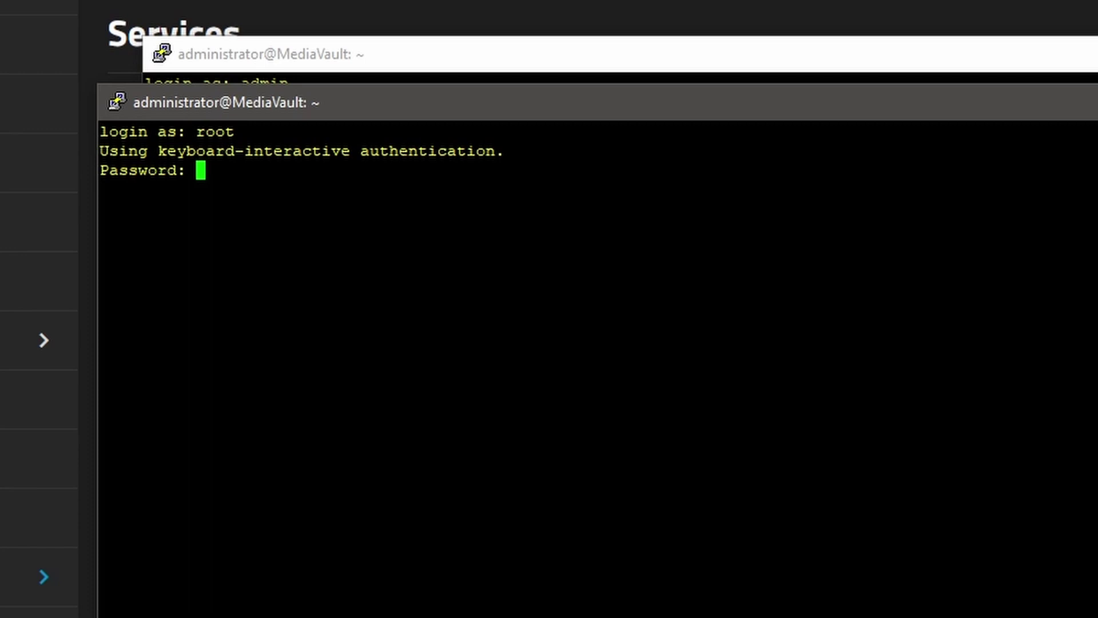
key(Return)
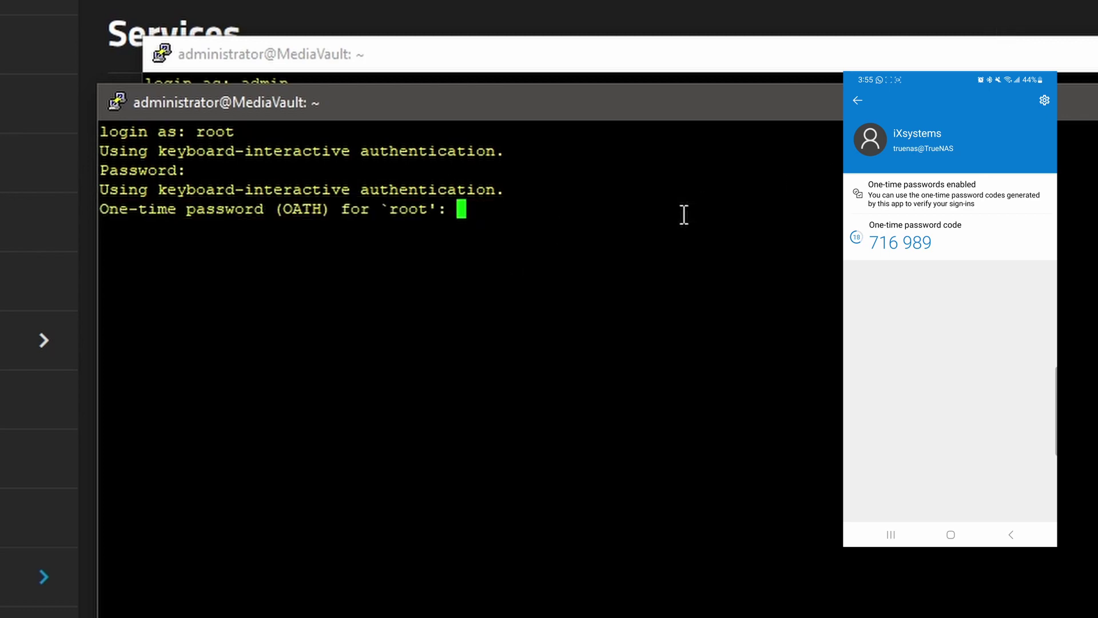
key(Return)
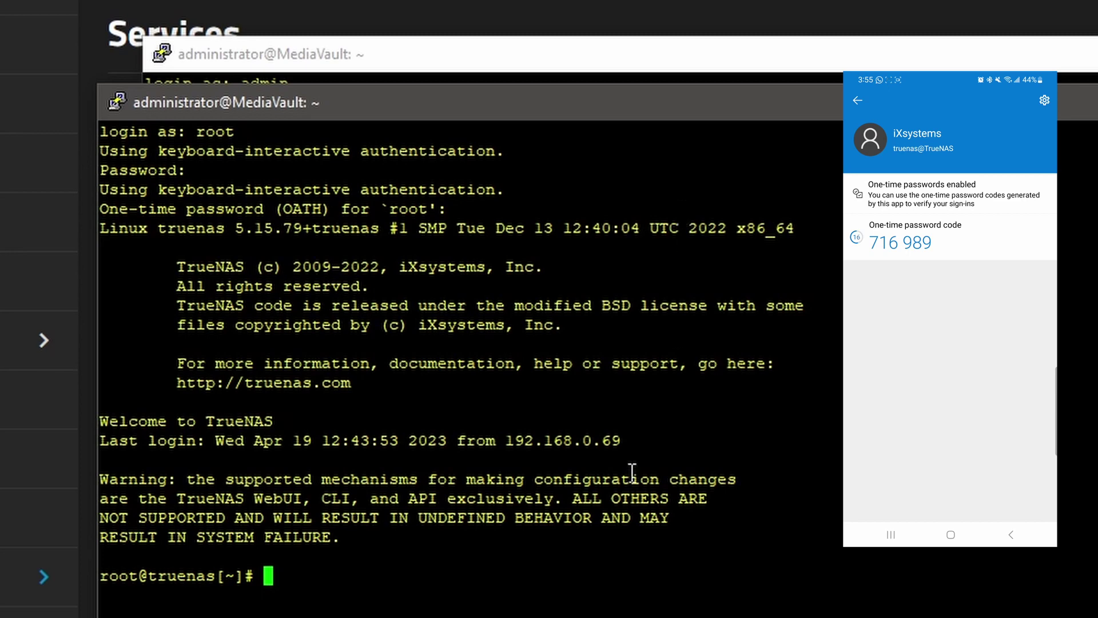
Run ls in the root session, listing samba, syslog and tdb, then close the window
text(ls)
key(Return)
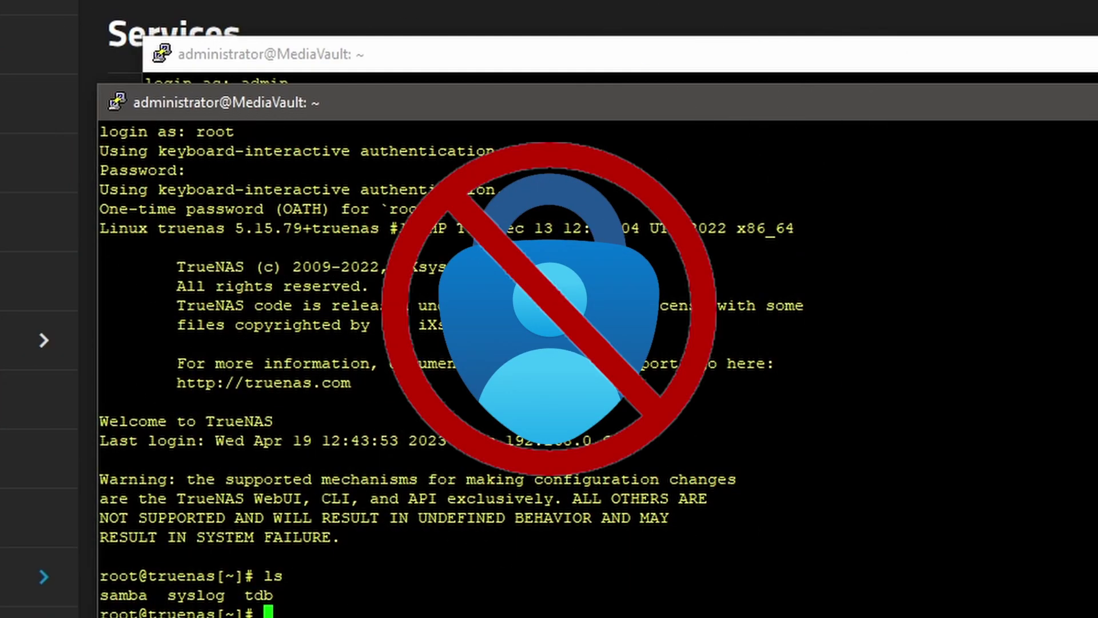
key(alt+F4)
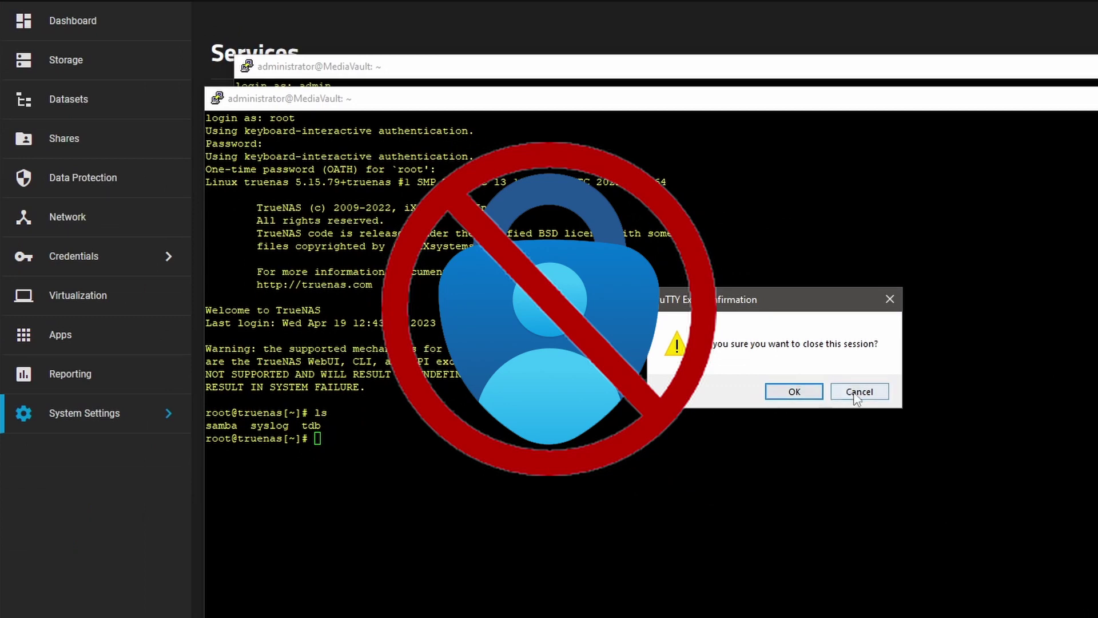
Cancel closing PuTTY, then log out of the TrueNAS web interface
click(855, 393)
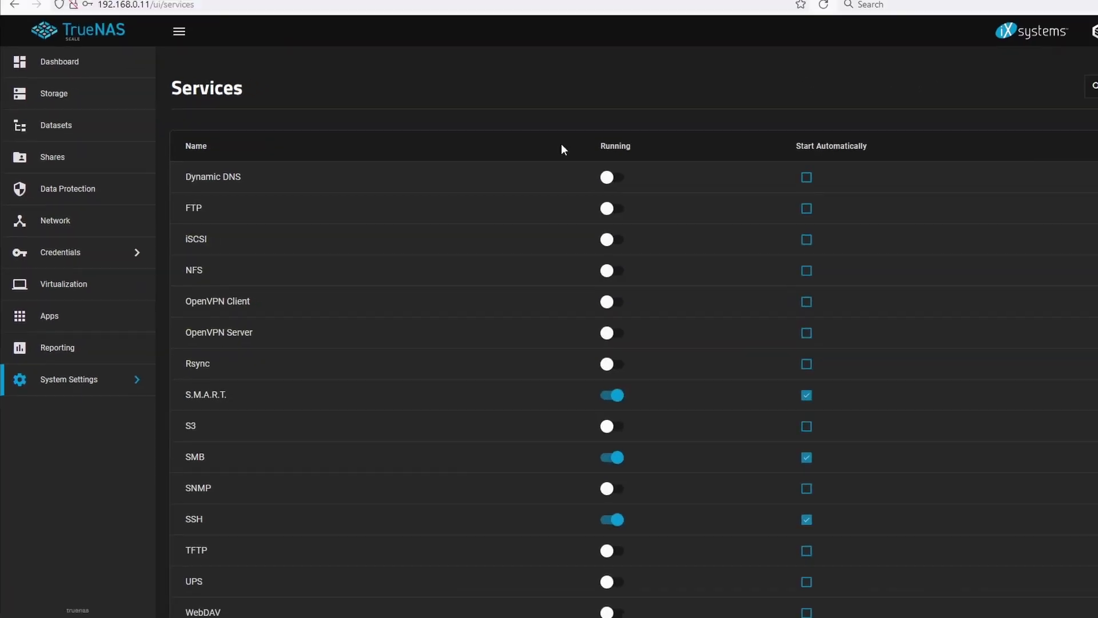
click(1079, 56)
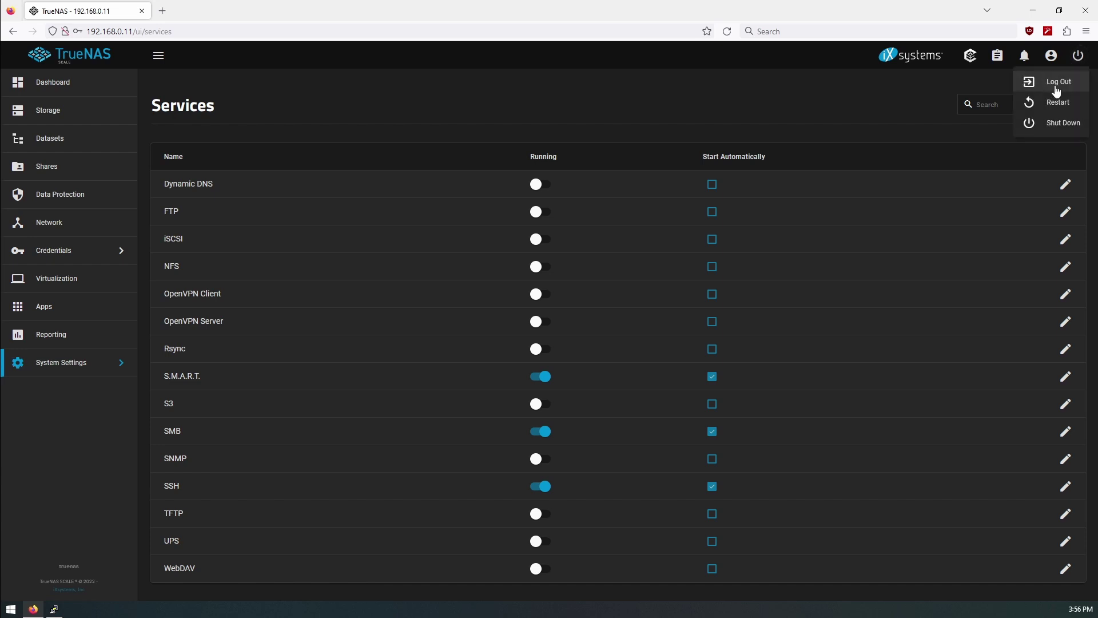
click(1057, 83)
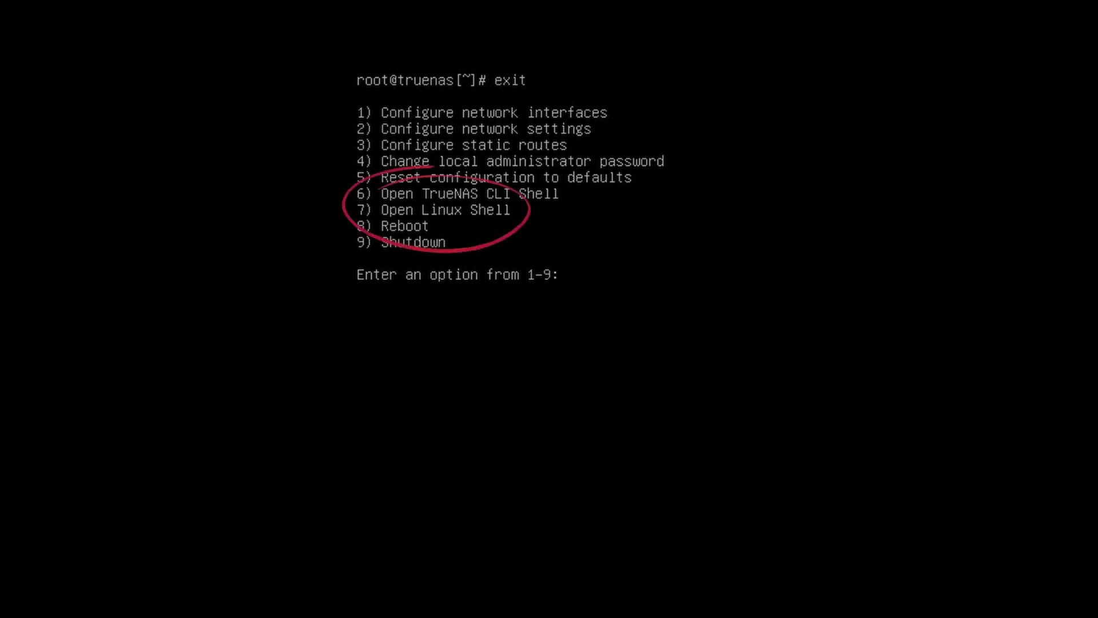
Choose console menu option 7 to open a Linux shell at the root prompt
text(7)
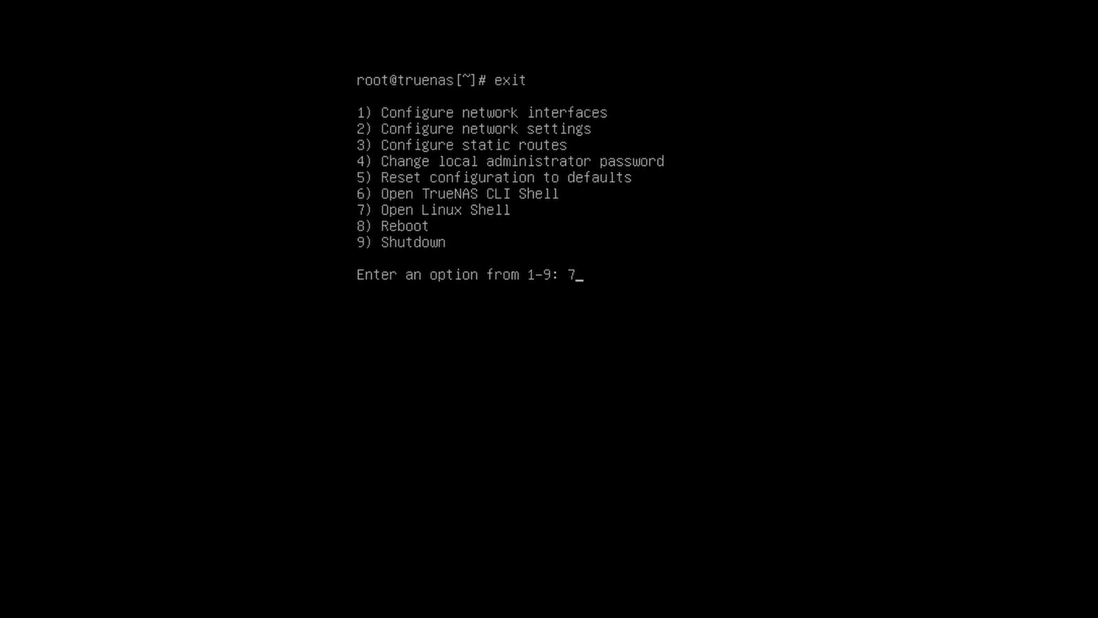
key(Return)
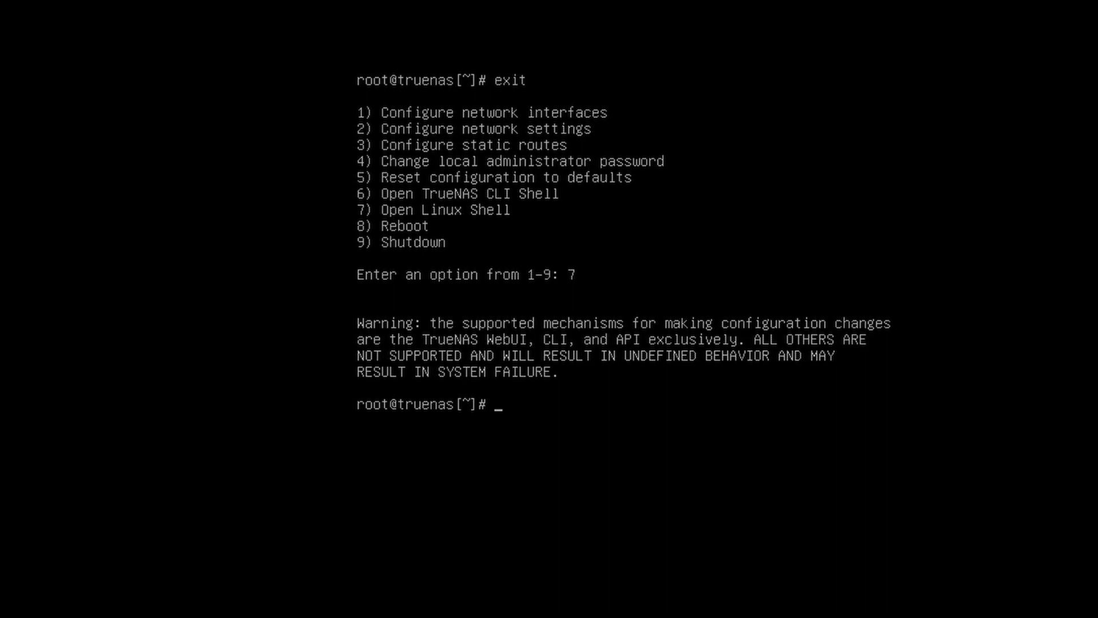
Enter midclt call auth.twofactor.update '{"enabled":false}' at the root prompt, correcting the 'flase' typo
text(midclt)
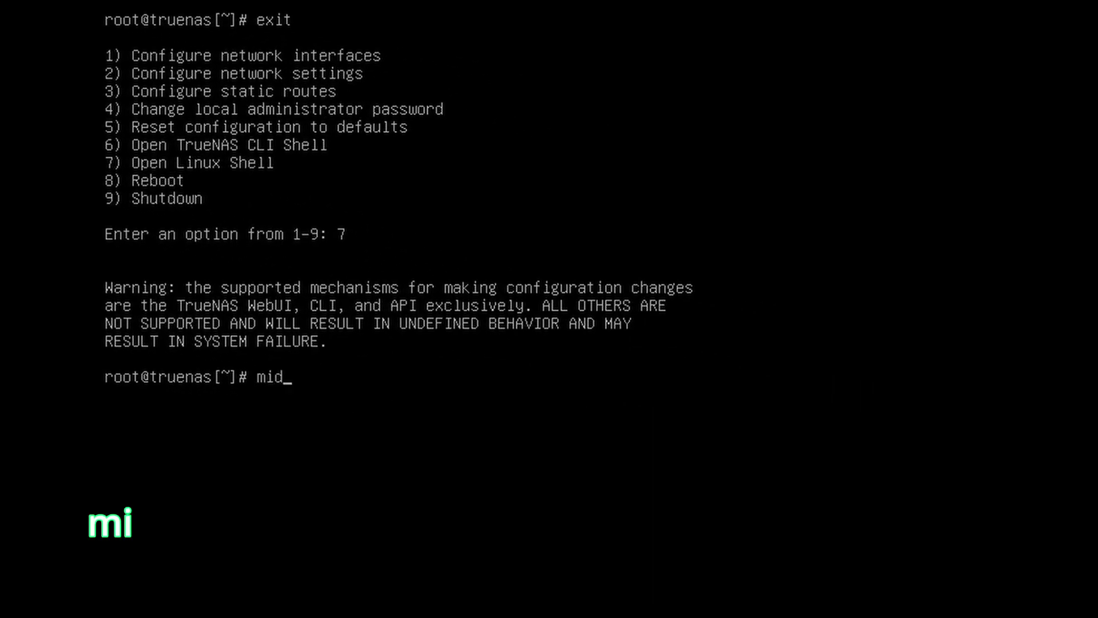
text( call)
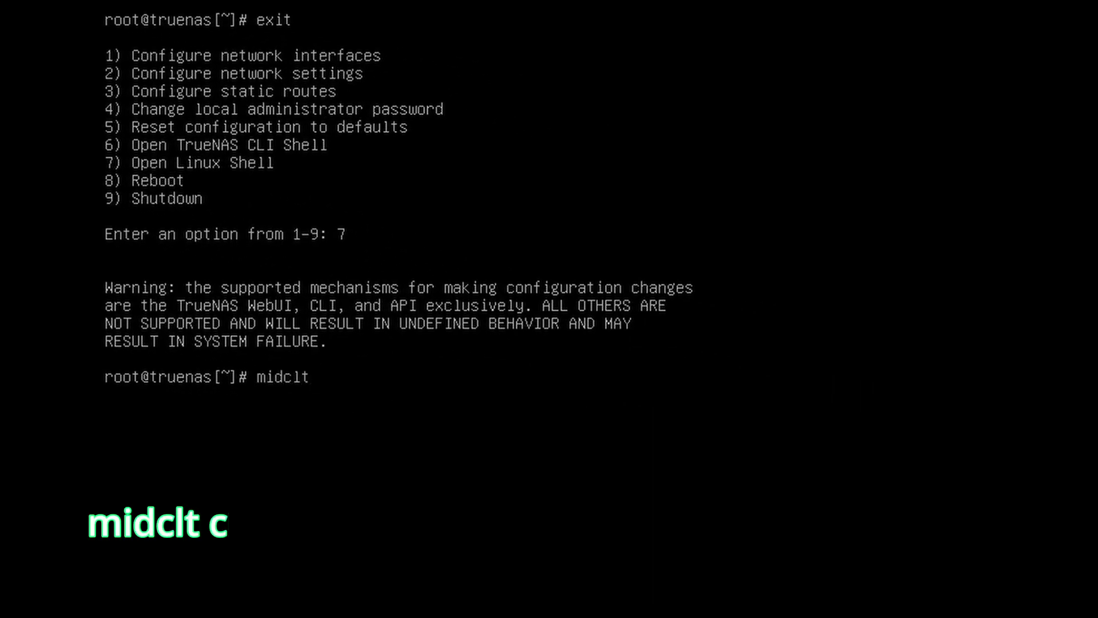
text( auth.)
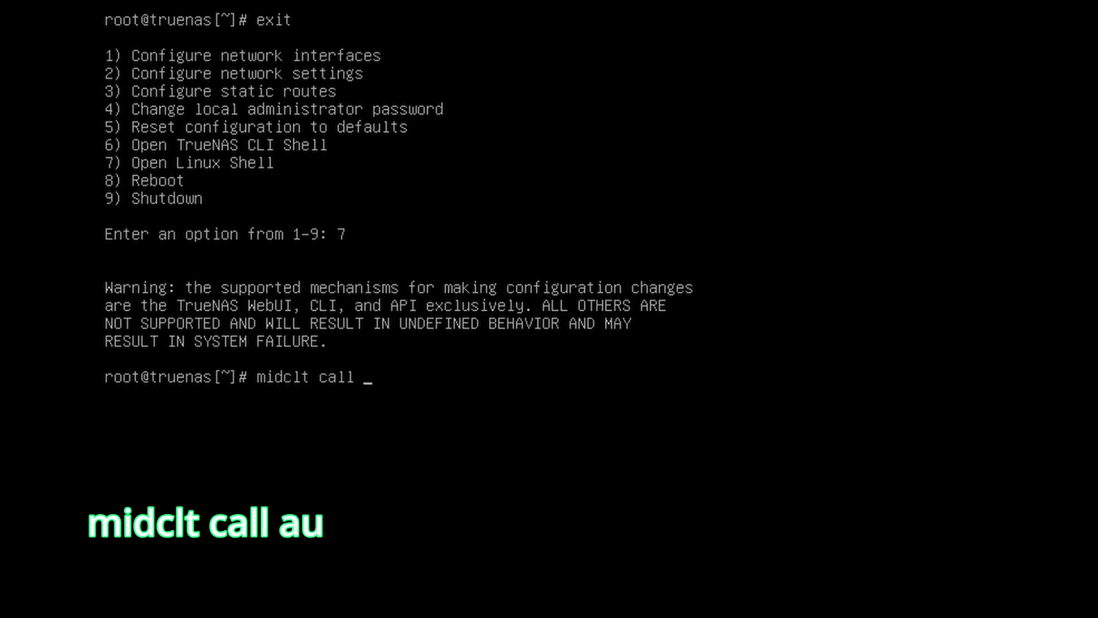
text(t)
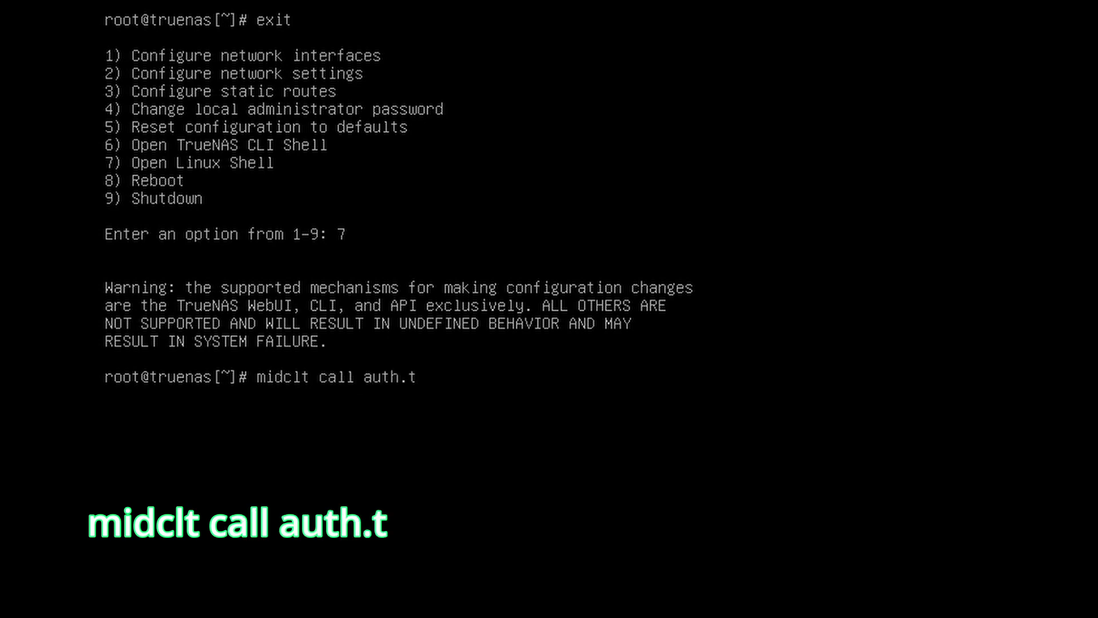
text(wofacto)
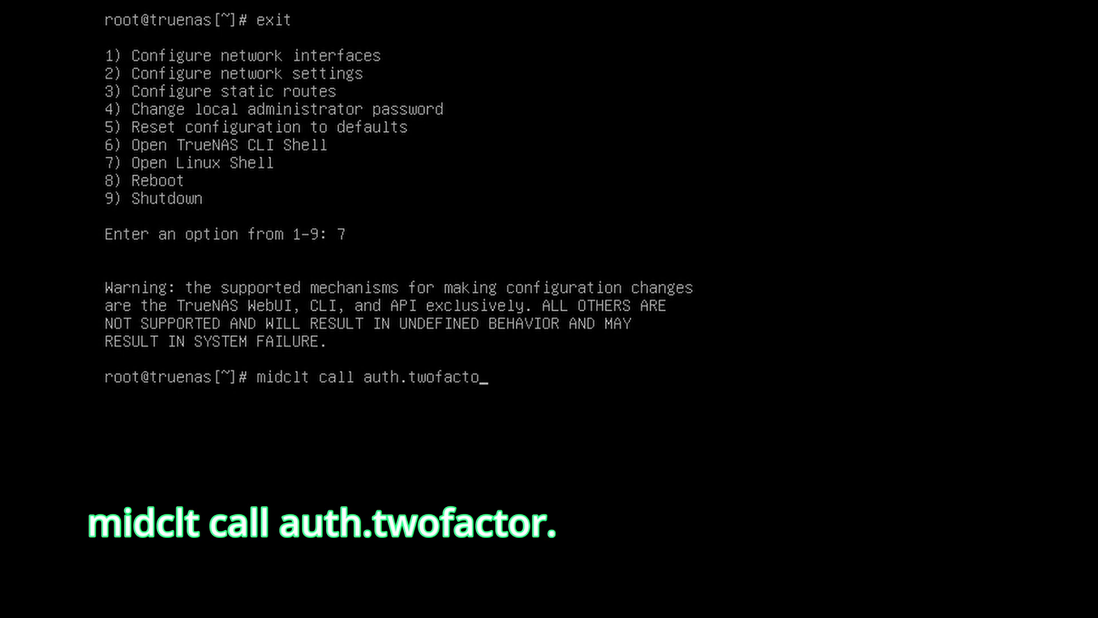
text(r.update ')
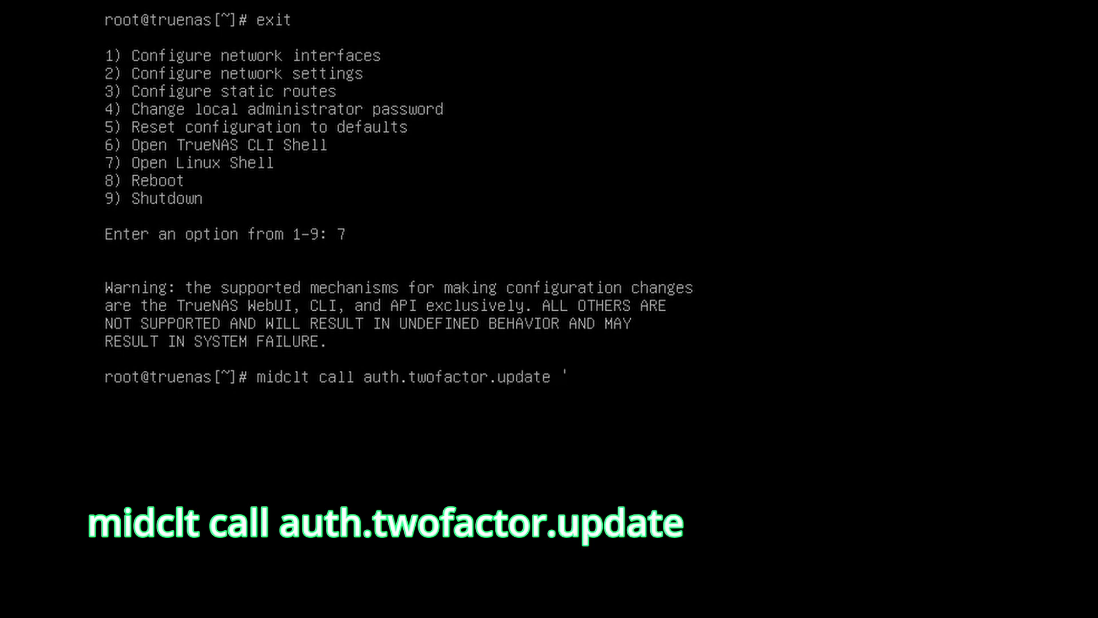
text({"en)
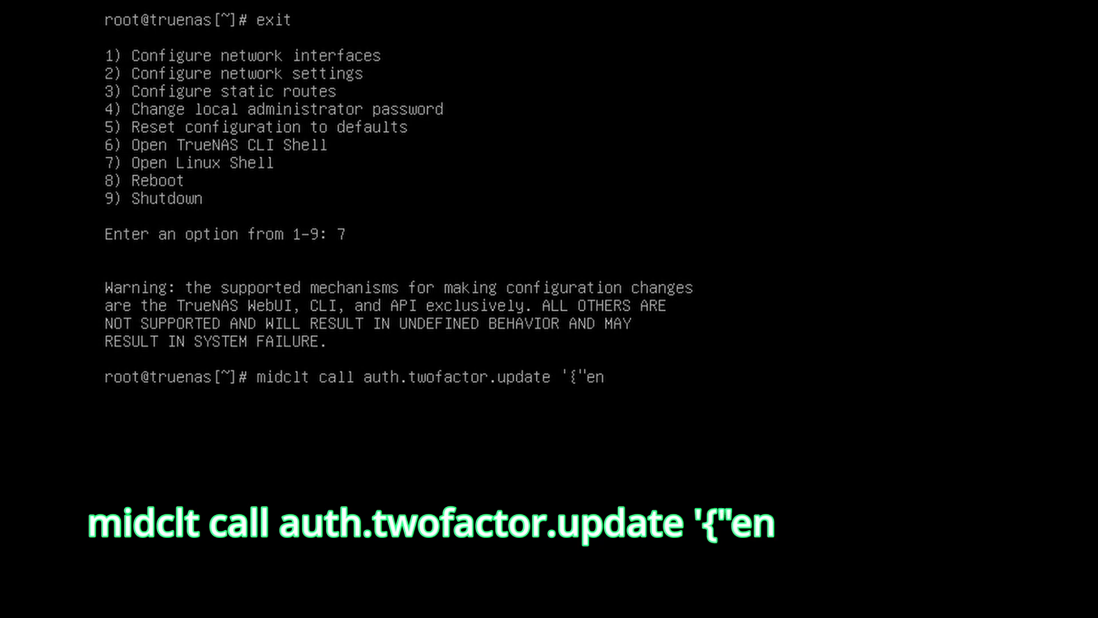
text(abled")
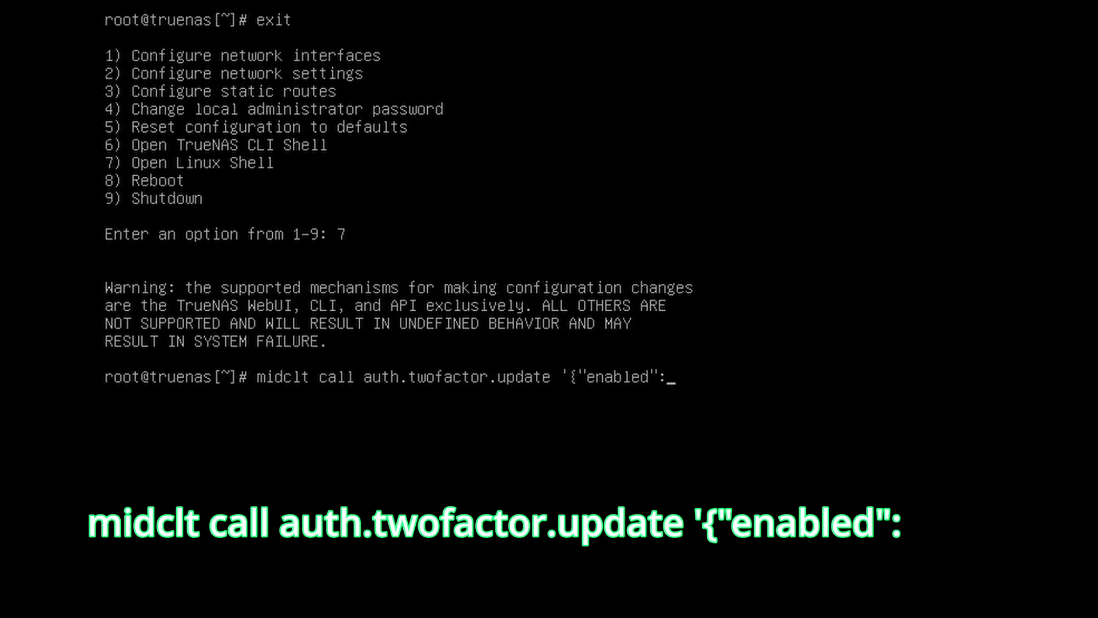
text(:flase)
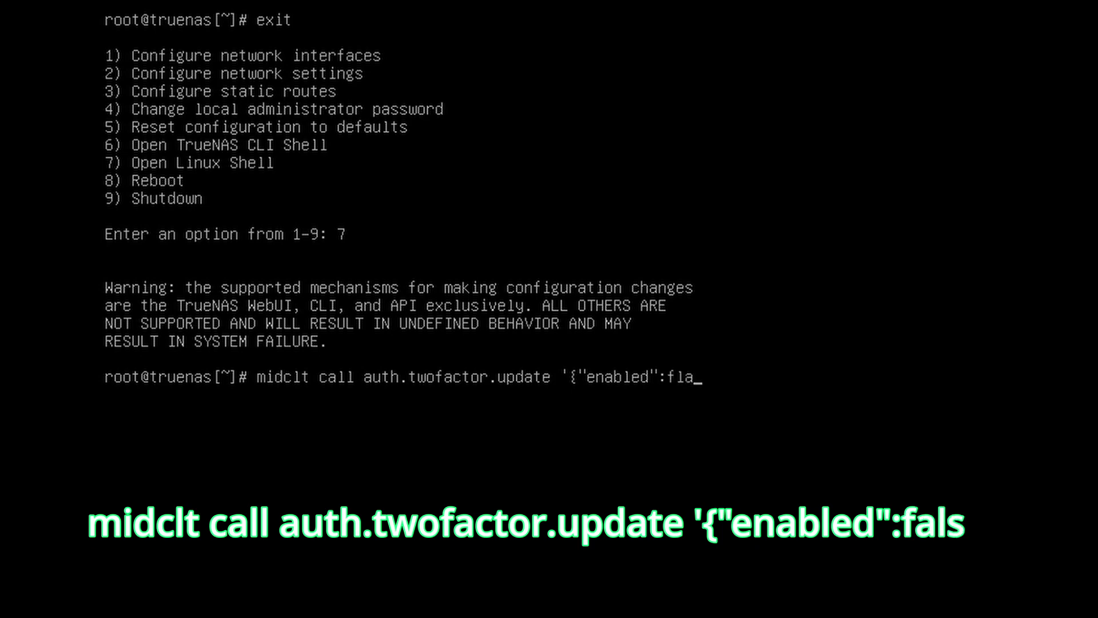
key(BackSpace)
key(BackSpace)
key(BackSpace)
key(BackSpace)
text(alse)
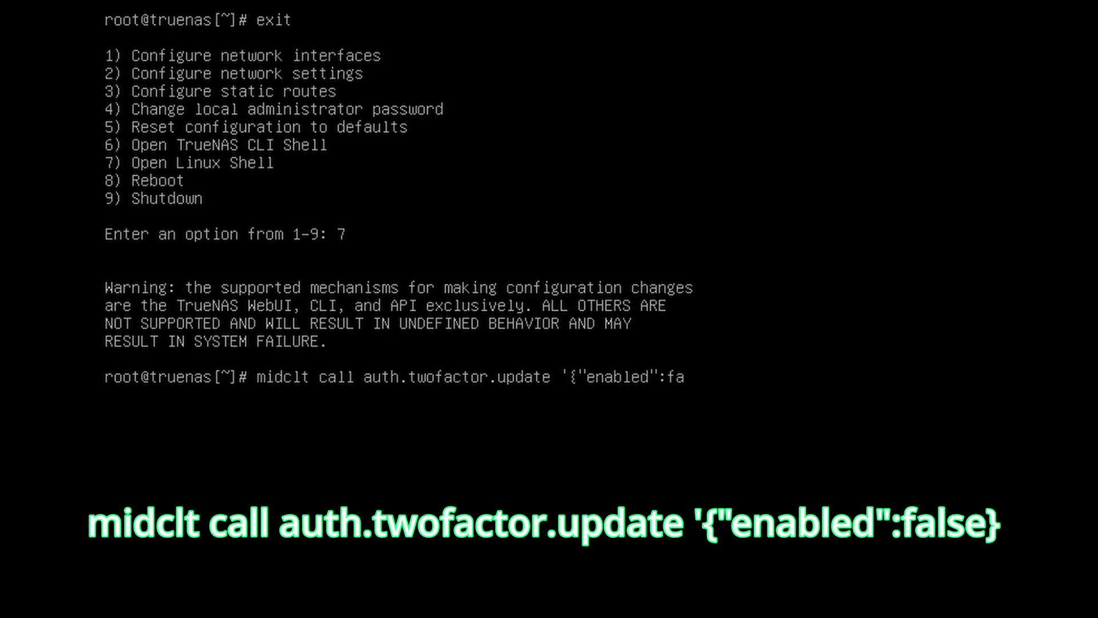
text( }')
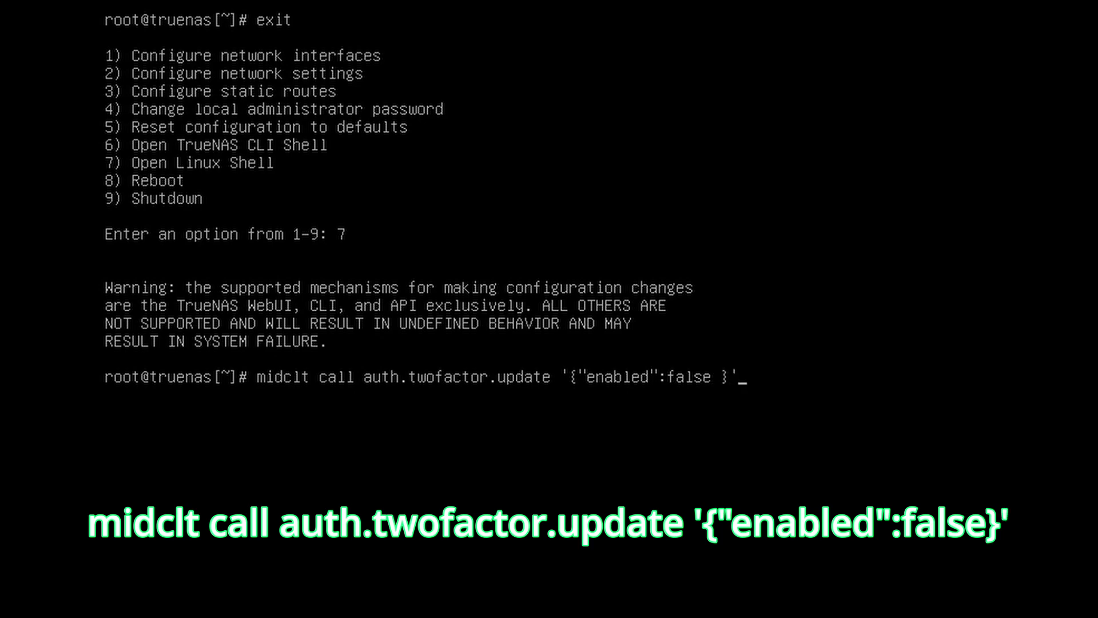
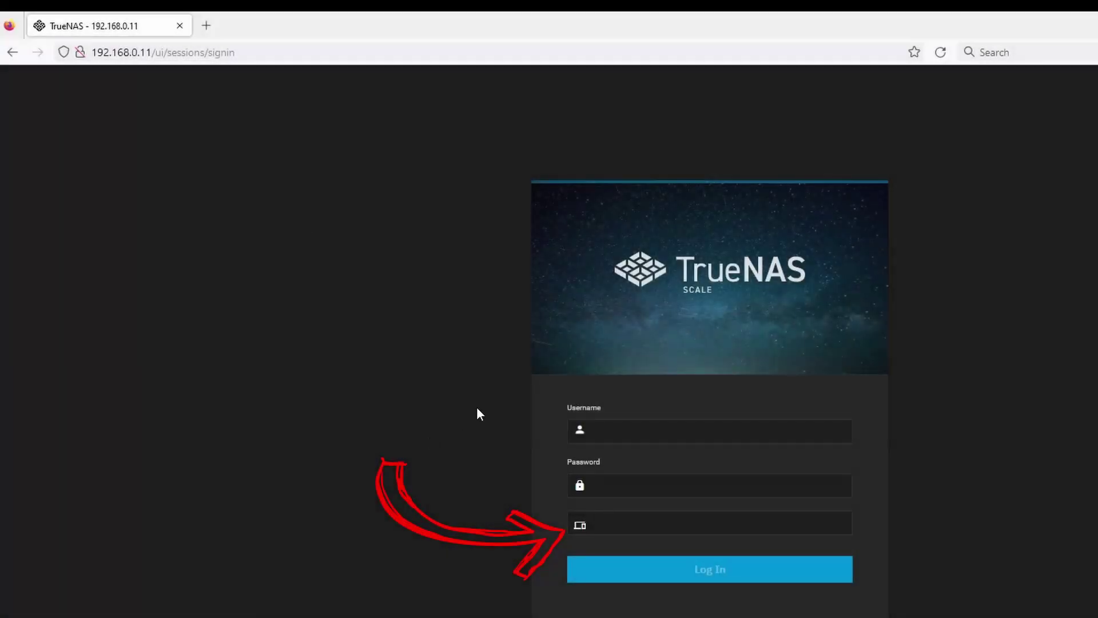
Reload the sign-in page, now without a one-time code field, and log in as admin with the account password
click(941, 53)
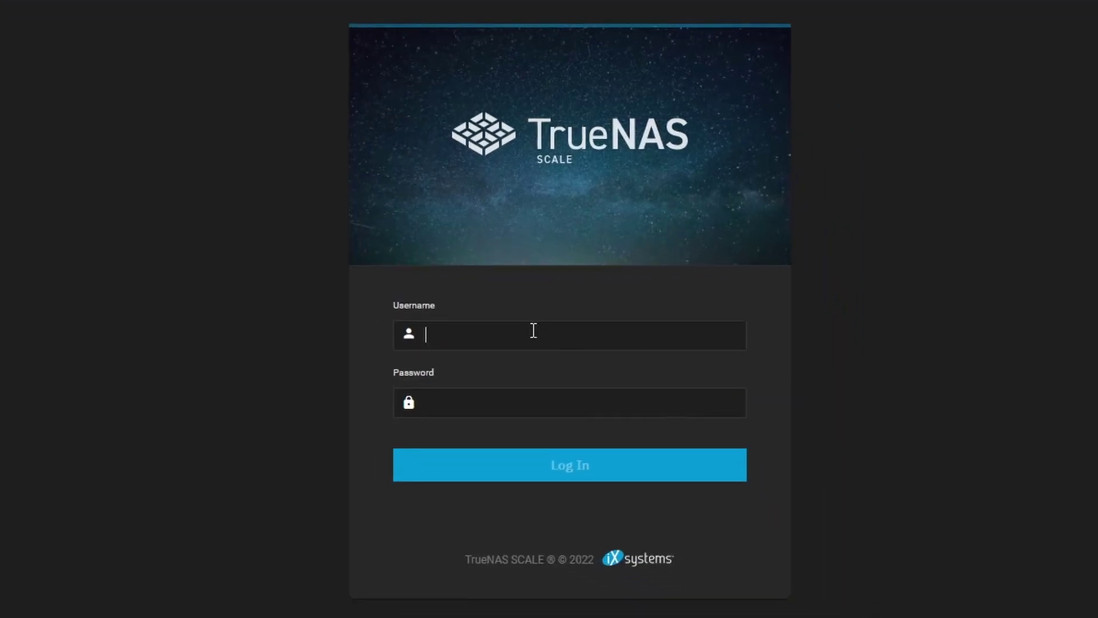
text(admin)
key(Tab)
text(a)
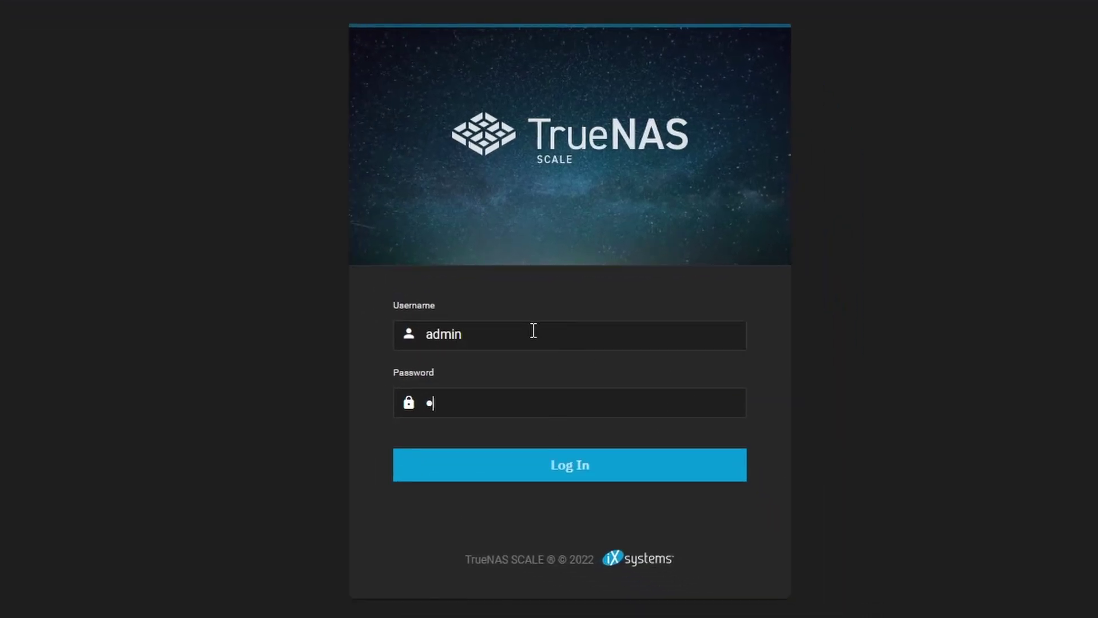
text(*********)
key(Return)
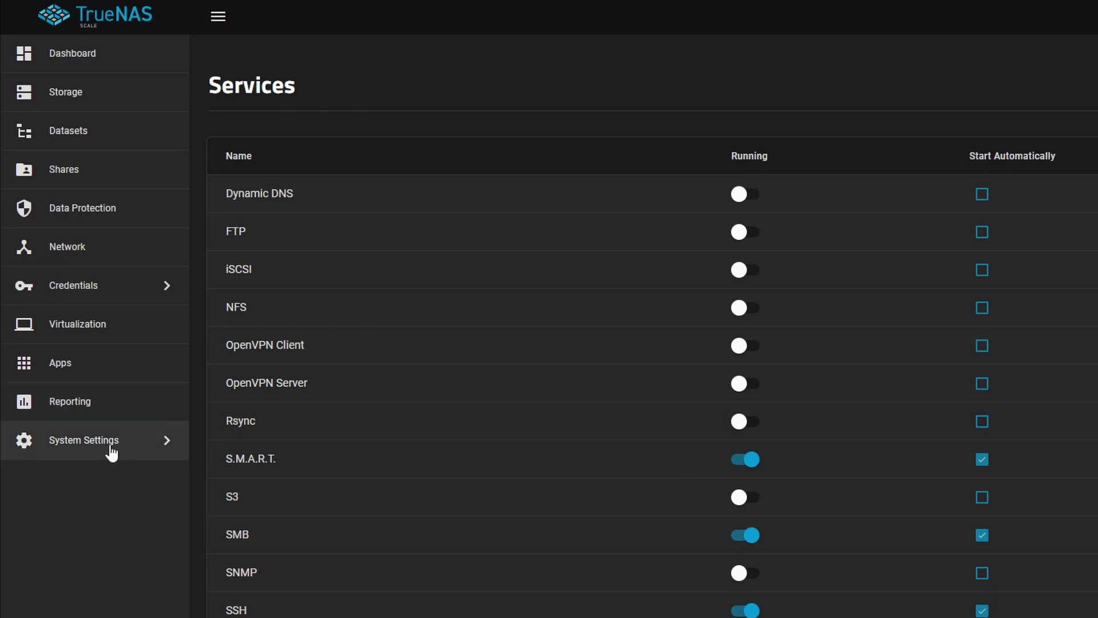
Go to Credentials > 2FA and highlight the status line confirming two-factor authentication is NOT enabled
click(103, 303)
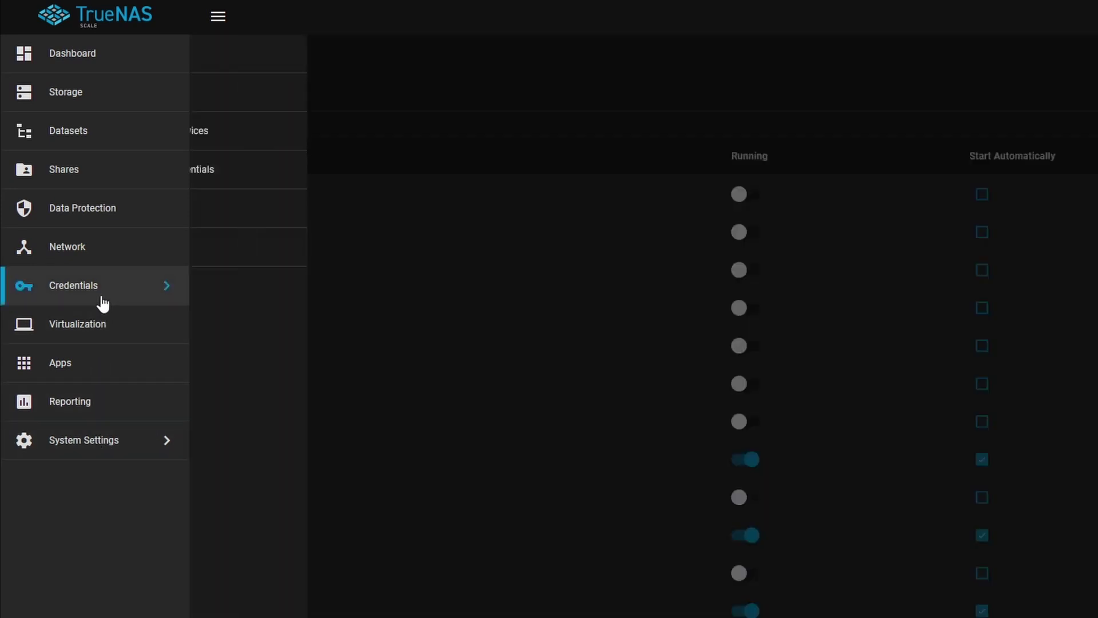
click(245, 259)
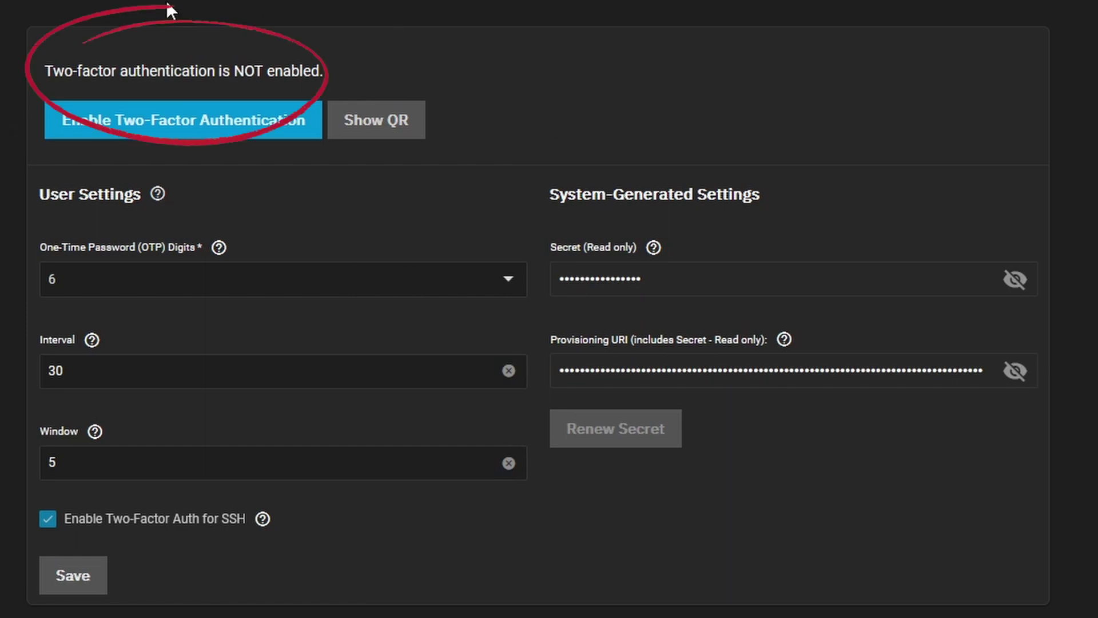
drag(64, 71, 318, 72)
click(425, 73)
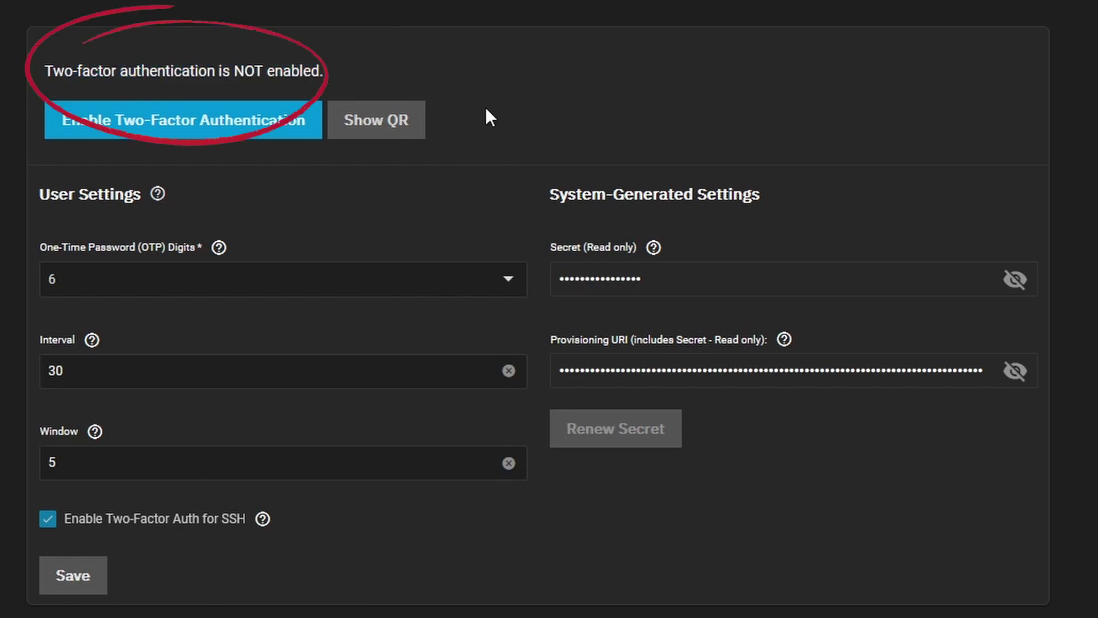